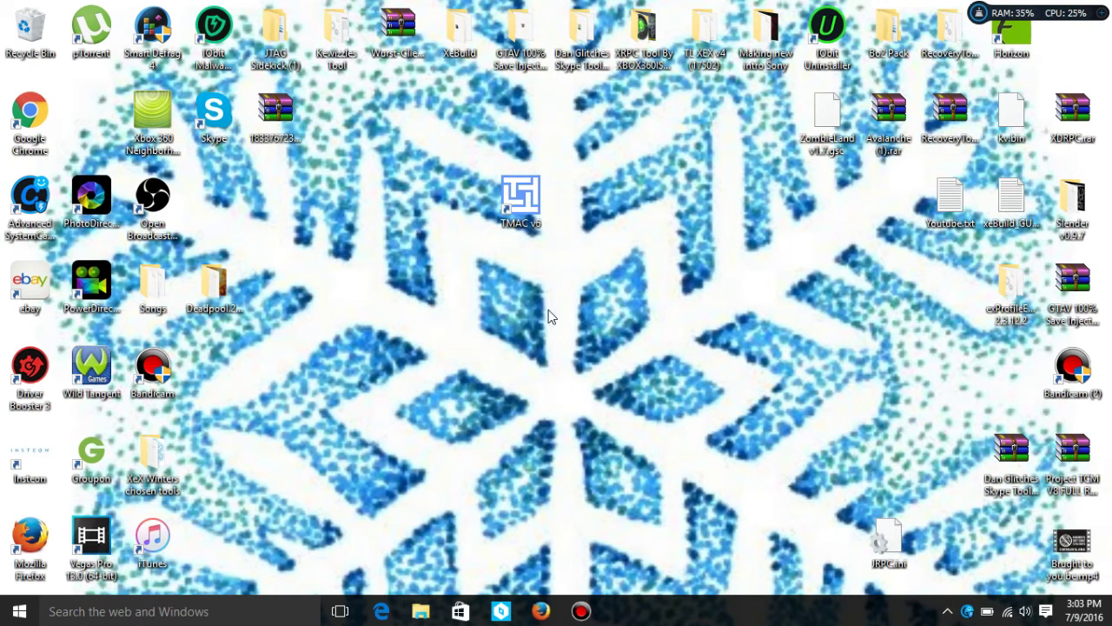
In Edge, search Bing for 'tmac v6' and open the Technitium MAC Address Changer page
{"action": "left_click", "coordinate": [383, 612]}
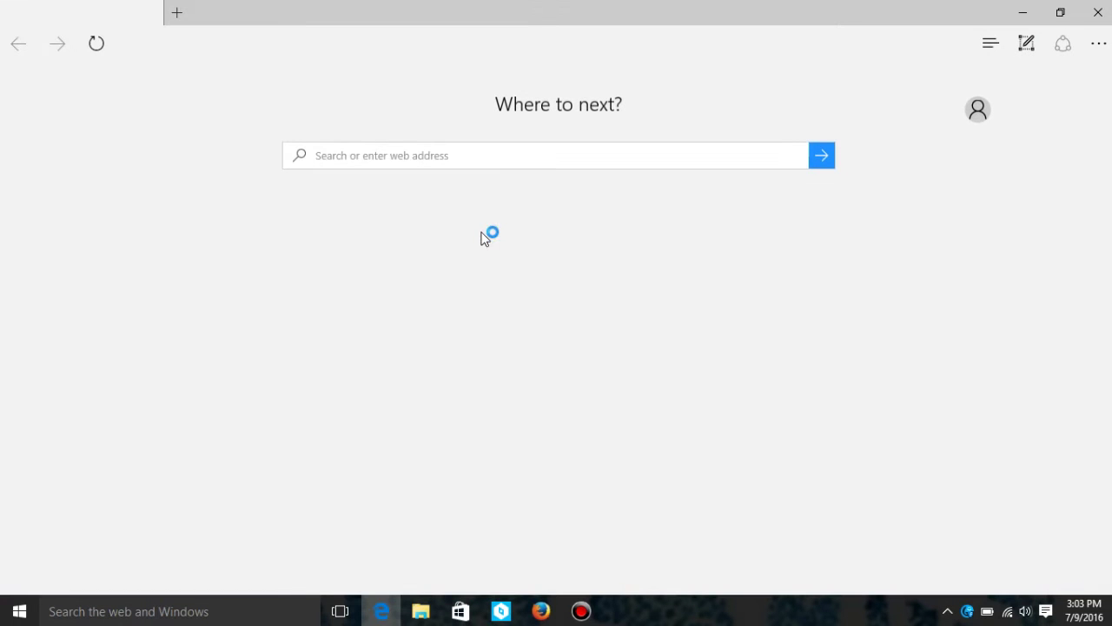
{"action": "type", "text": "tmac"}
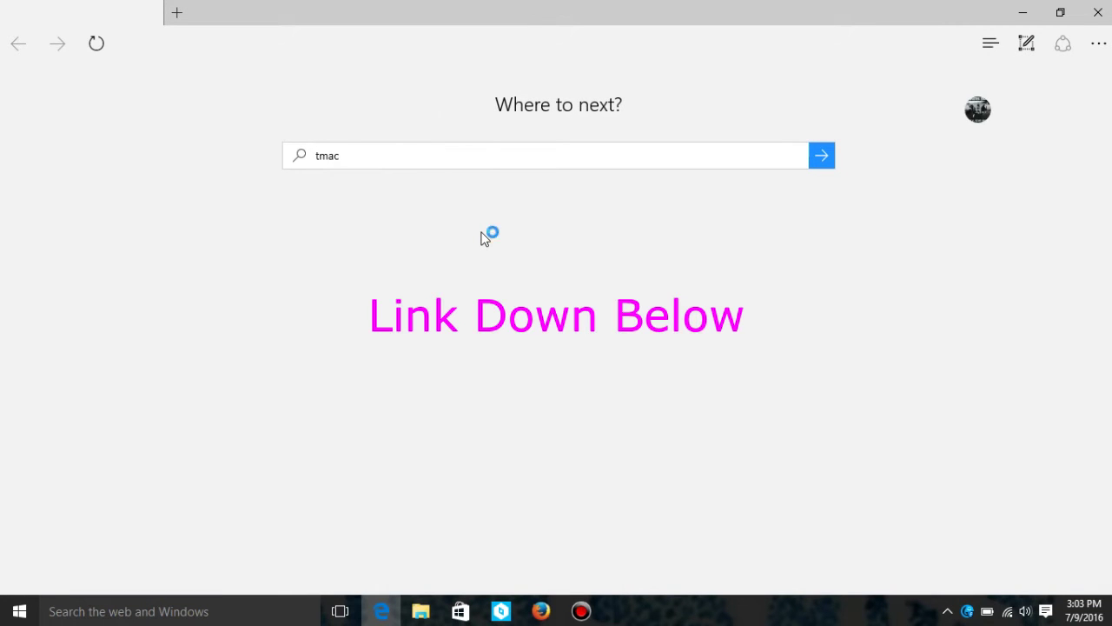
{"action": "type", "text": " v6"}
{"action": "key", "text": "Return"}
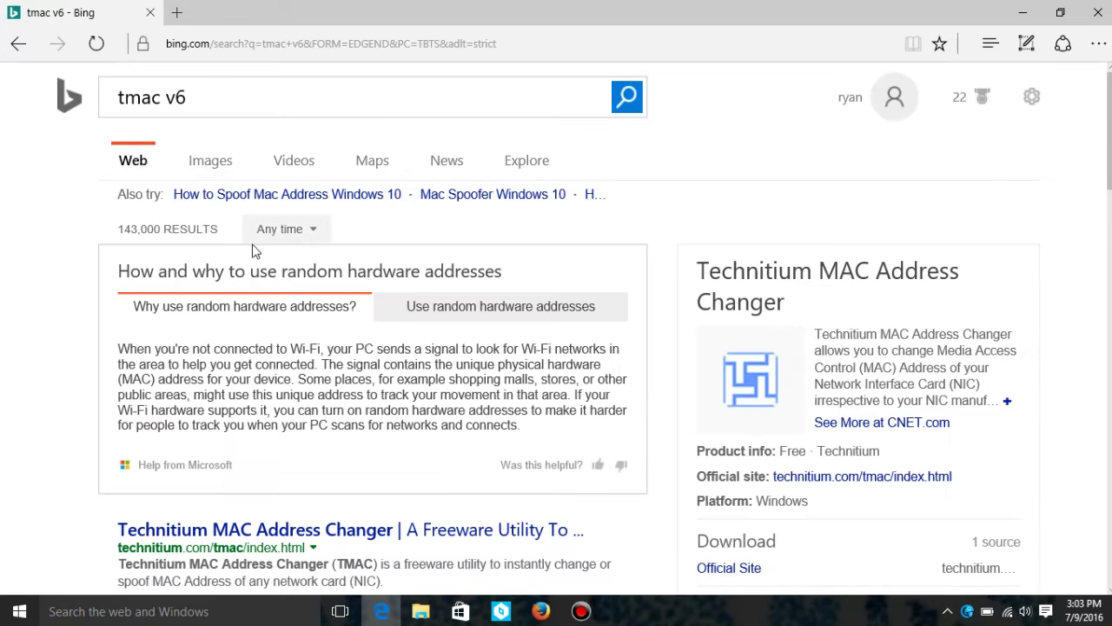
{"action": "scroll", "coordinate": [259, 261], "scroll_direction": "down", "scroll_amount": 3}
{"action": "left_click", "coordinate": [253, 296]}
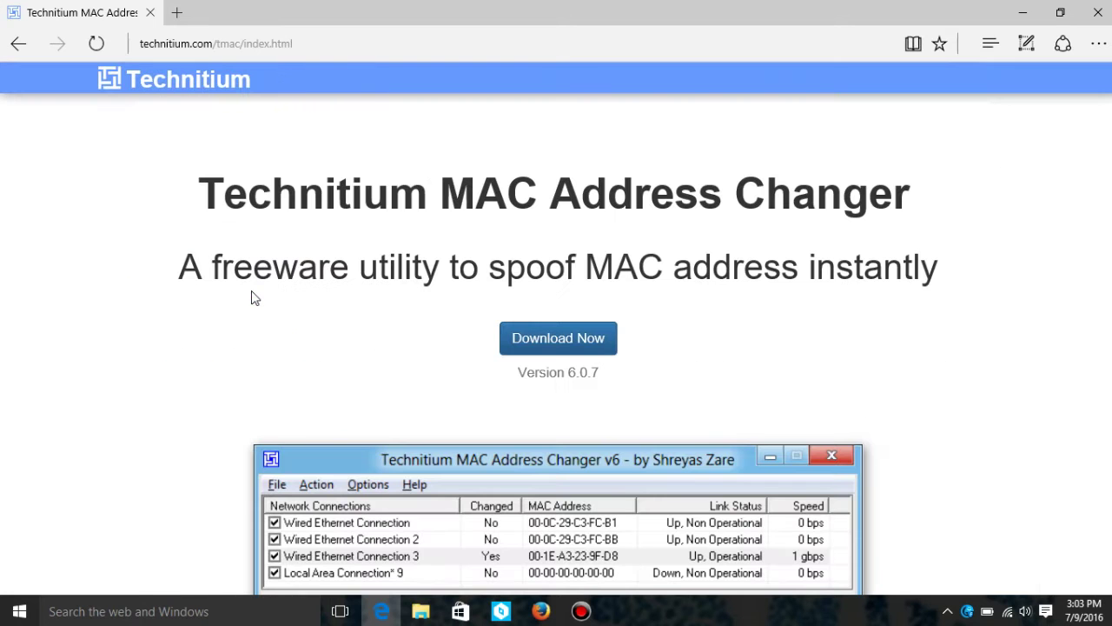
Direct-download the version 6.0.7 setup zip, then bring up File Explorer
{"action": "scroll", "coordinate": [258, 278], "scroll_direction": "down", "scroll_amount": 6}
{"action": "scroll", "coordinate": [173, 263], "scroll_direction": "up", "scroll_amount": 4}
{"action": "scroll", "coordinate": [350, 322], "scroll_direction": "down", "scroll_amount": 6}
{"action": "scroll", "coordinate": [348, 339], "scroll_direction": "up", "scroll_amount": 2}
{"action": "scroll", "coordinate": [348, 340], "scroll_direction": "up", "scroll_amount": 5}
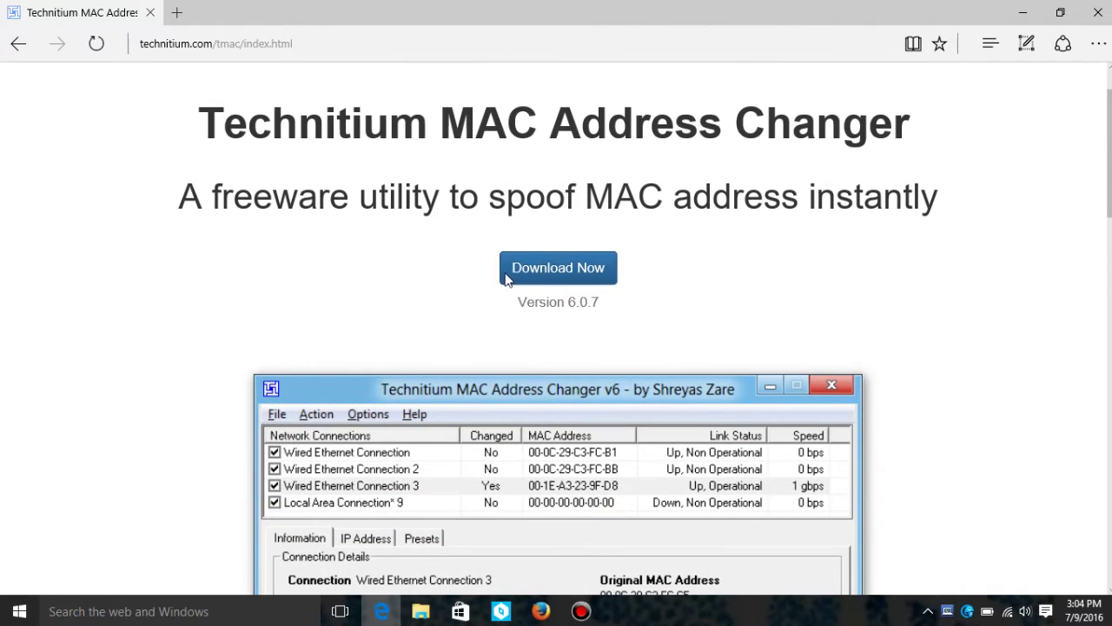
{"action": "left_click", "coordinate": [514, 278]}
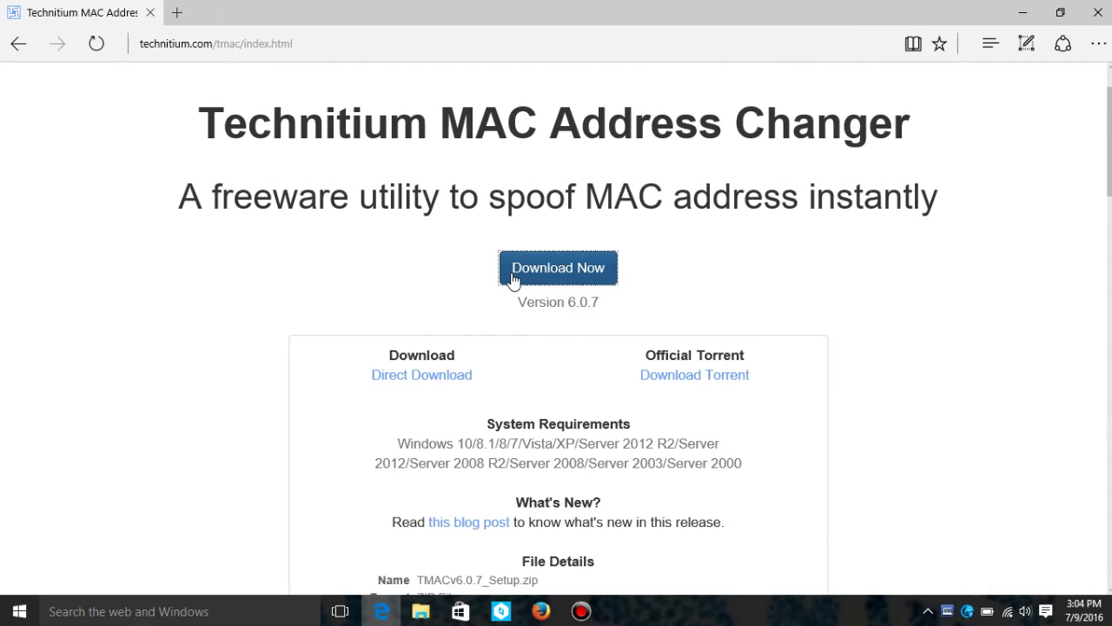
{"action": "scroll", "coordinate": [522, 280], "scroll_direction": "down", "scroll_amount": 1}
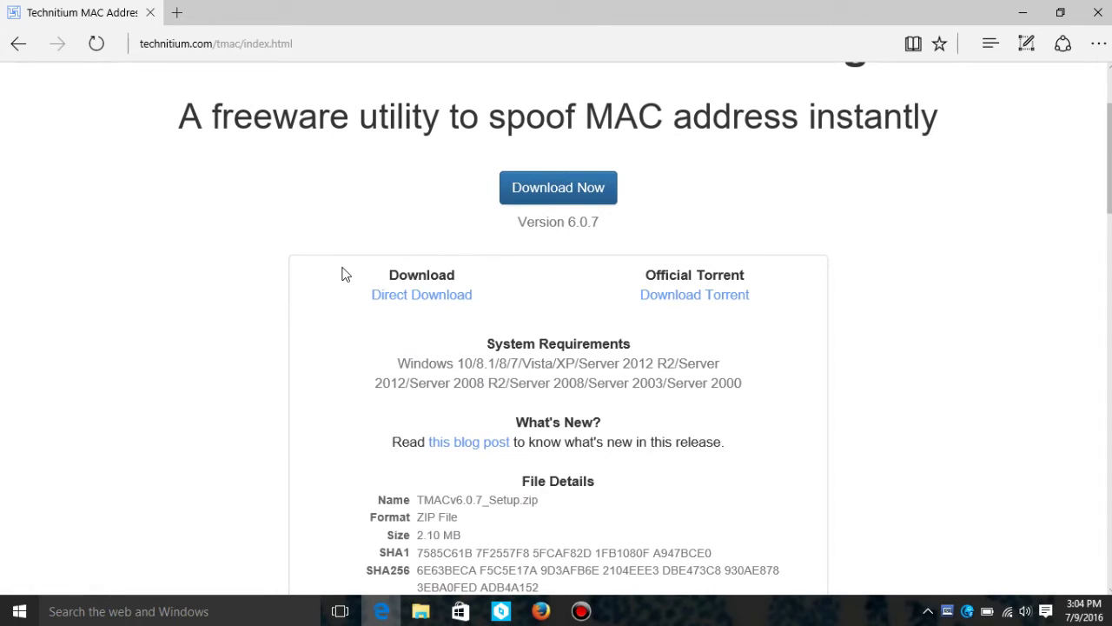
{"action": "left_click_drag", "start_coordinate": [325, 266], "coordinate": [483, 318]}
{"action": "left_click", "coordinate": [209, 301]}
{"action": "left_click", "coordinate": [393, 300]}
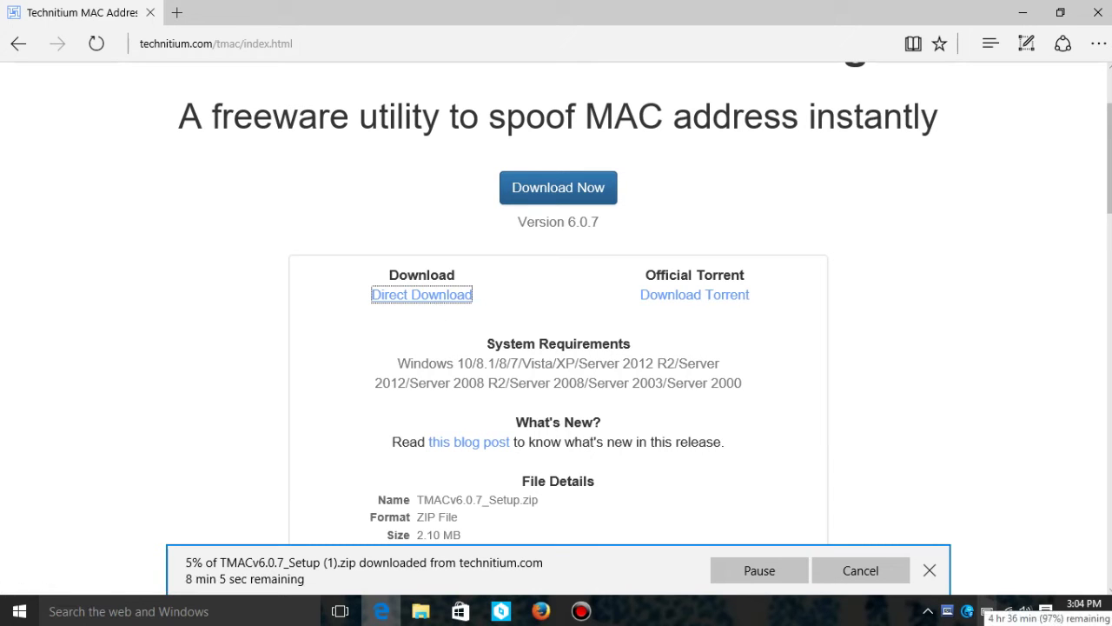
{"action": "left_click", "coordinate": [421, 611]}
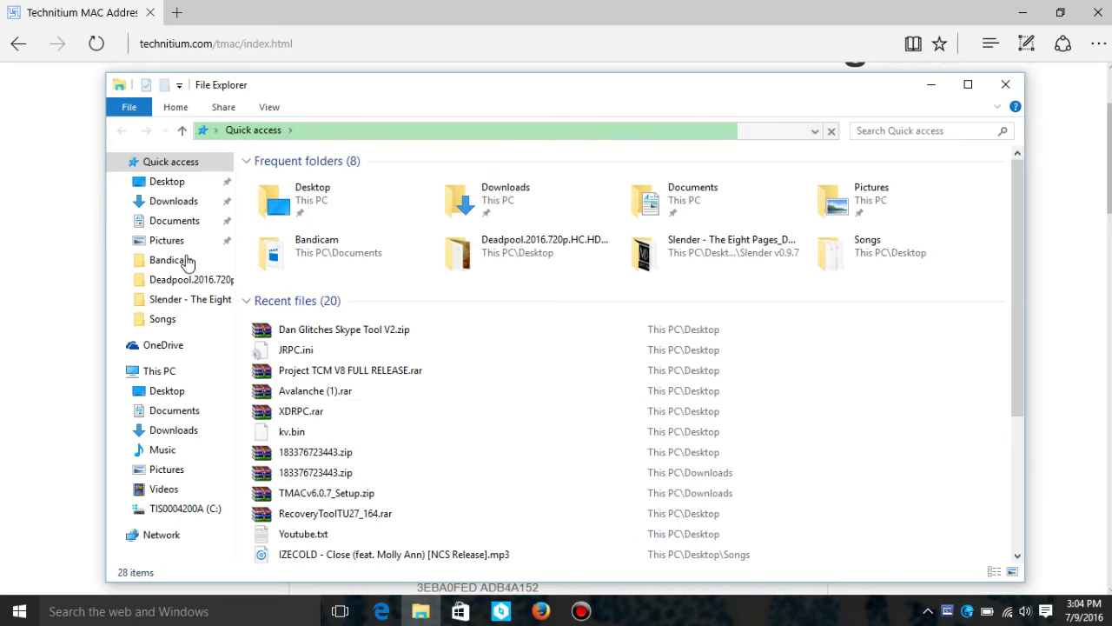
Open TMACv6.0.7_Setup.zip from Downloads in WinRAR, dismiss the license reminder, and select the setup program
{"action": "left_click", "coordinate": [182, 206]}
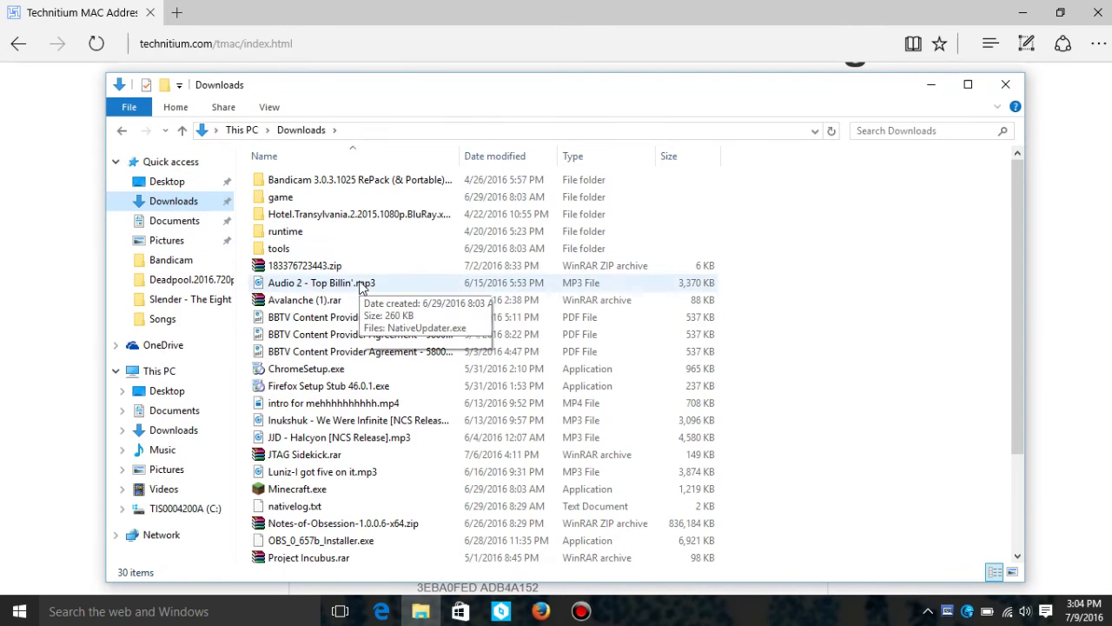
{"action": "scroll", "coordinate": [376, 460], "scroll_direction": "down", "scroll_amount": 3}
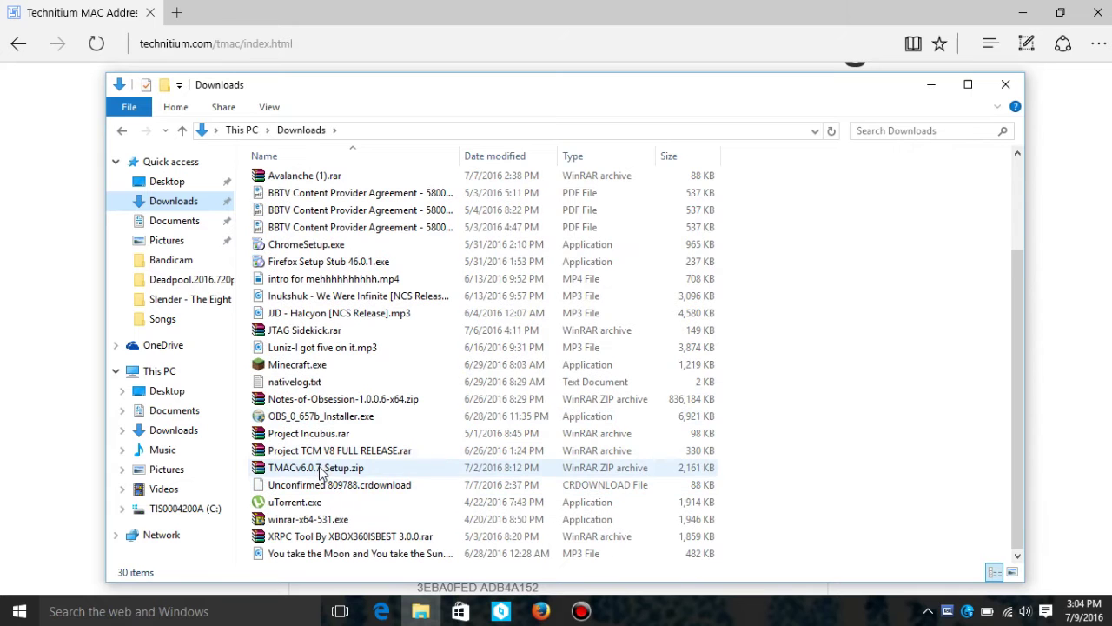
{"action": "double_click", "coordinate": [322, 469]}
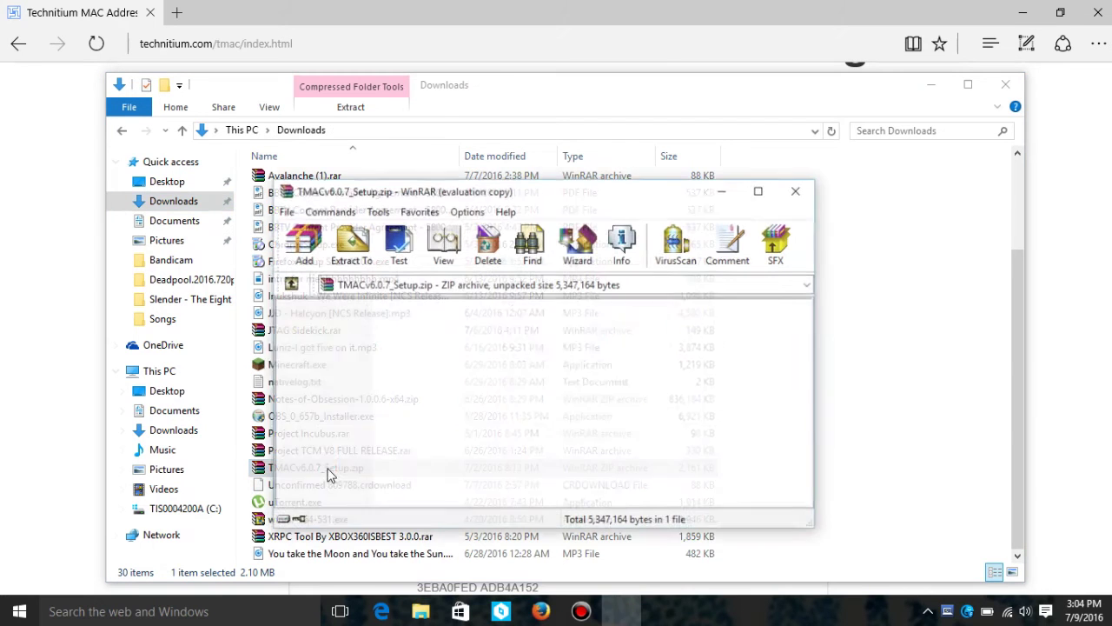
{"action": "left_click", "coordinate": [317, 344]}
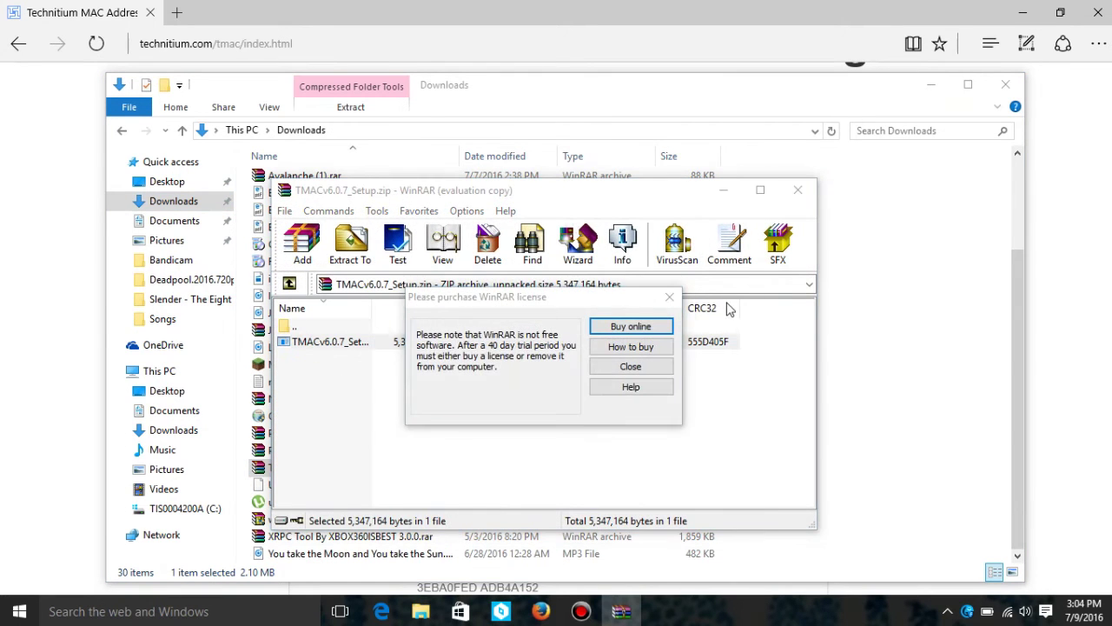
{"action": "left_click", "coordinate": [660, 299]}
{"action": "left_click", "coordinate": [316, 390]}
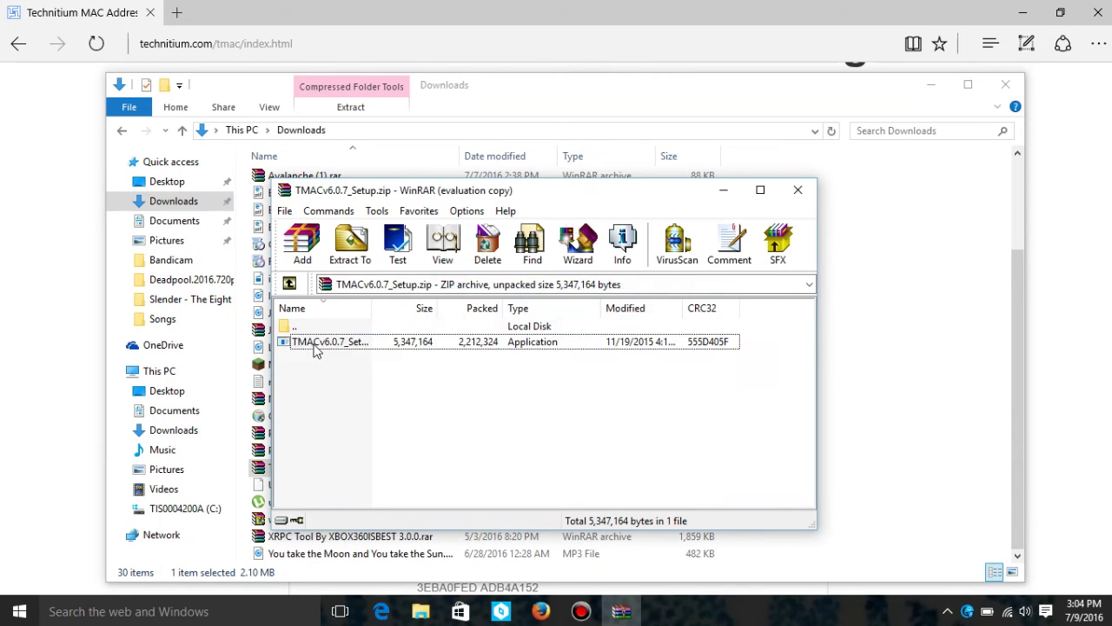
Run the TMAC setup with default folder, license accepted, only the desktop shortcut kept, and start installing
{"action": "double_click", "coordinate": [315, 344]}
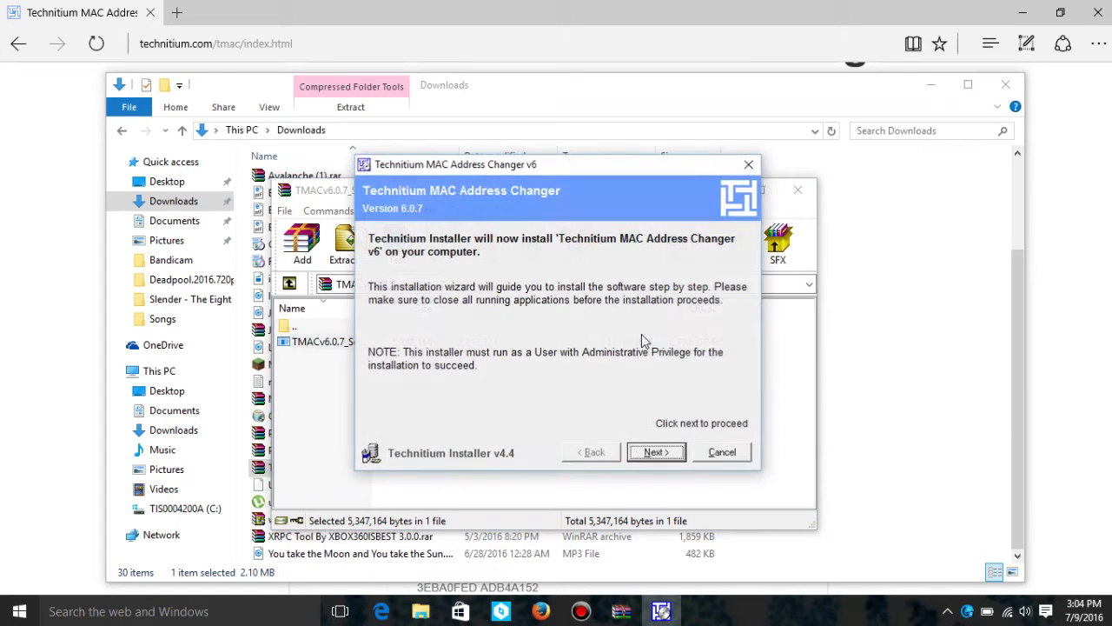
{"action": "left_click", "coordinate": [659, 453]}
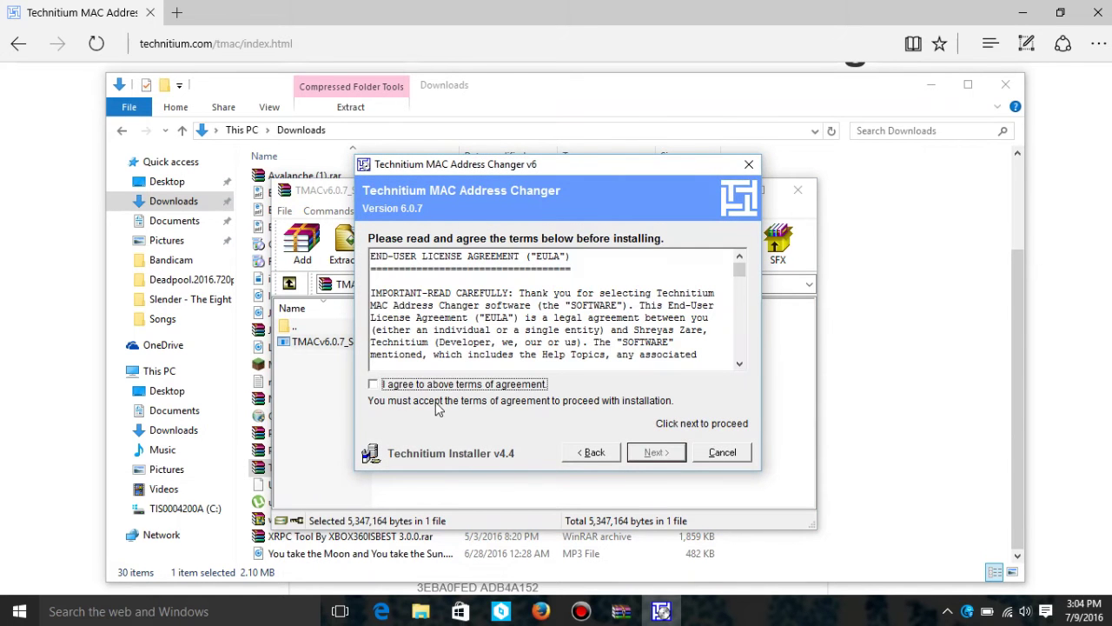
{"action": "left_click", "coordinate": [383, 384]}
{"action": "left_click", "coordinate": [648, 453]}
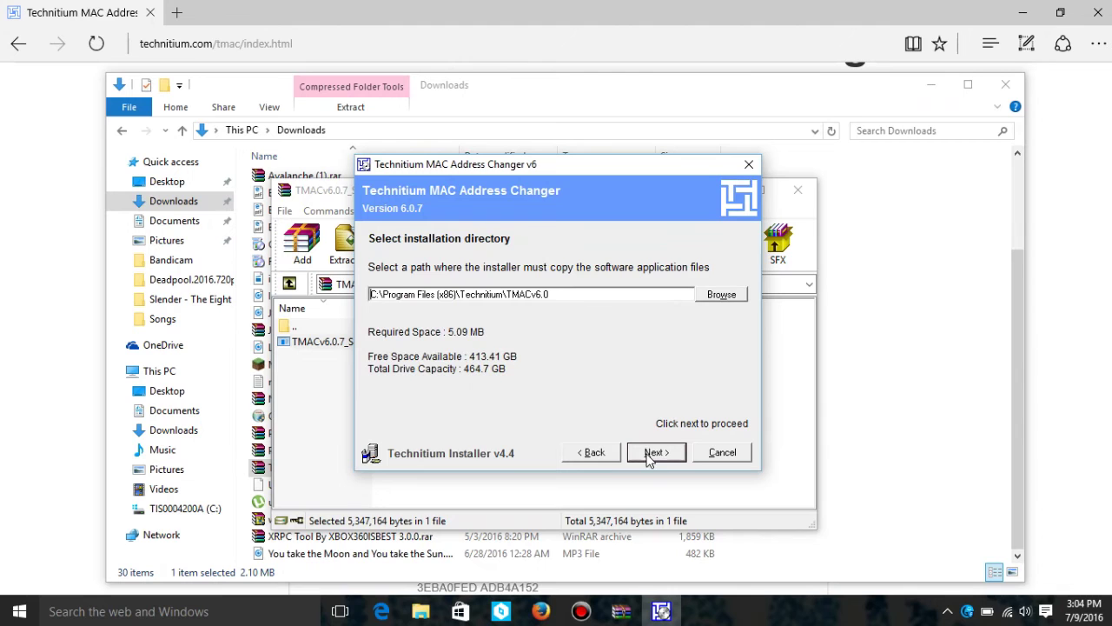
{"action": "left_click", "coordinate": [645, 452]}
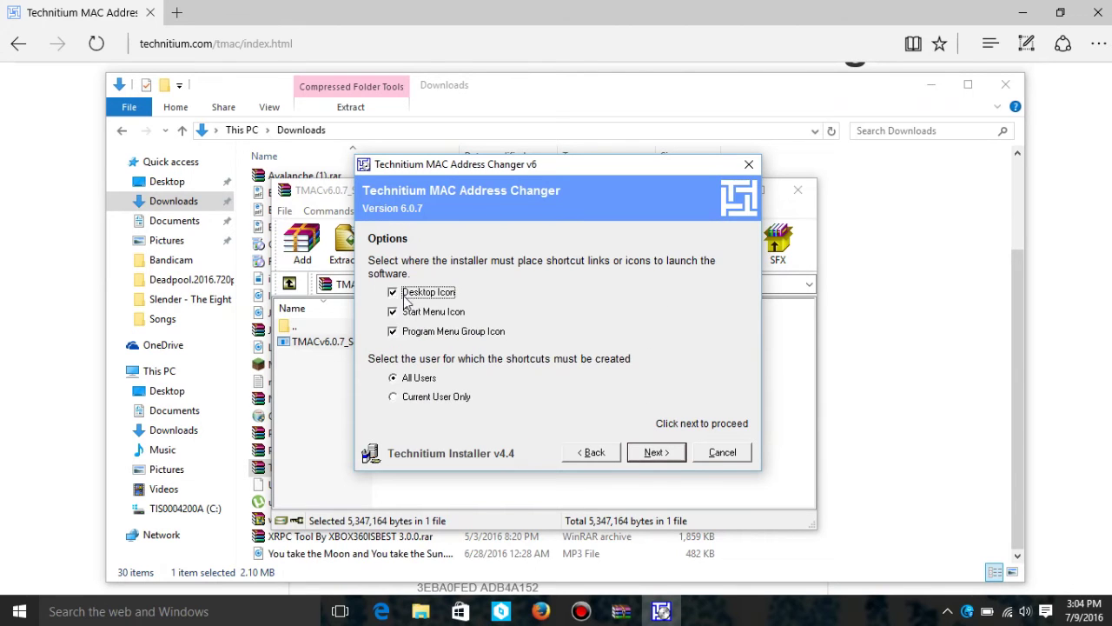
{"action": "left_click", "coordinate": [393, 331]}
{"action": "left_click", "coordinate": [393, 311]}
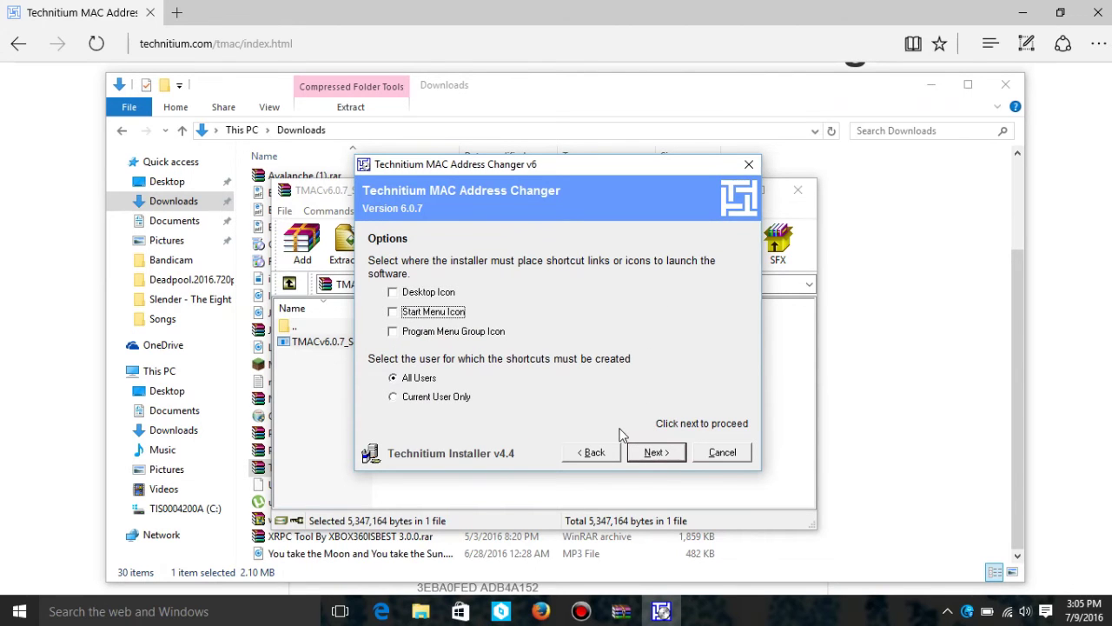
{"action": "left_click", "coordinate": [393, 292]}
{"action": "left_click", "coordinate": [393, 292]}
{"action": "left_click", "coordinate": [665, 456]}
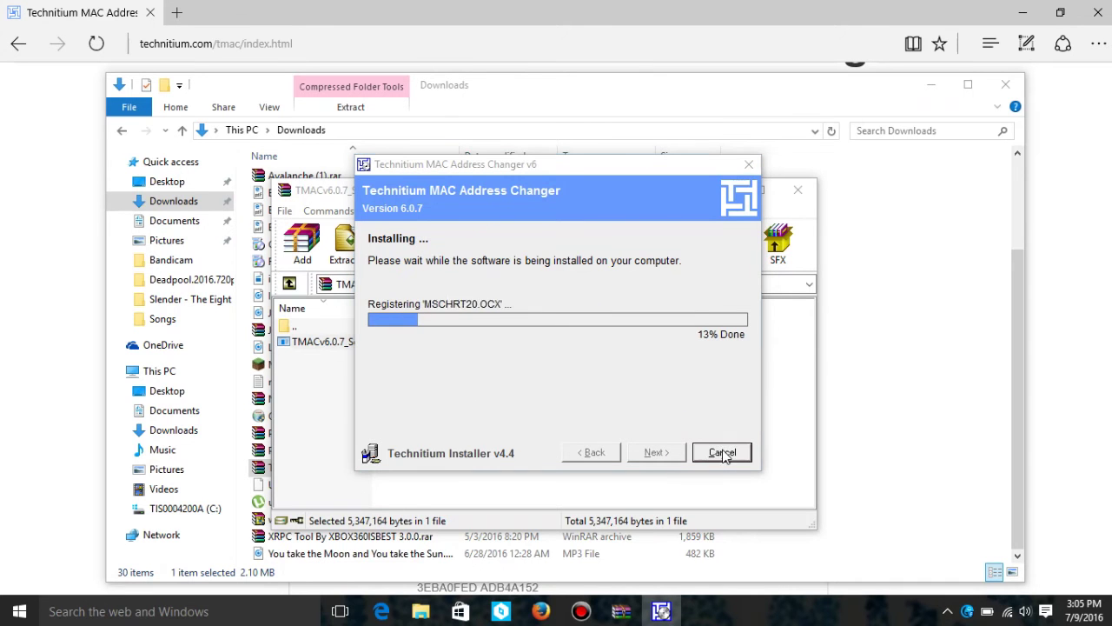
Cancel the installation, quit the failed installer, and hide the Explorer and browser windows
{"action": "left_click", "coordinate": [723, 453]}
{"action": "left_click", "coordinate": [566, 363]}
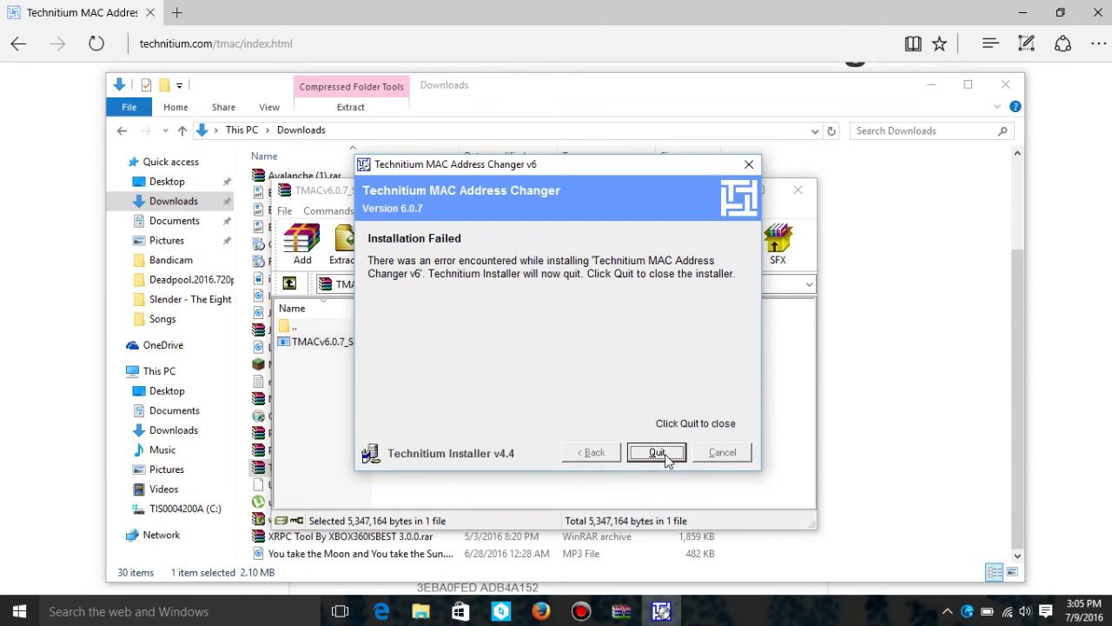
{"action": "left_click", "coordinate": [666, 455]}
{"action": "left_click", "coordinate": [722, 193]}
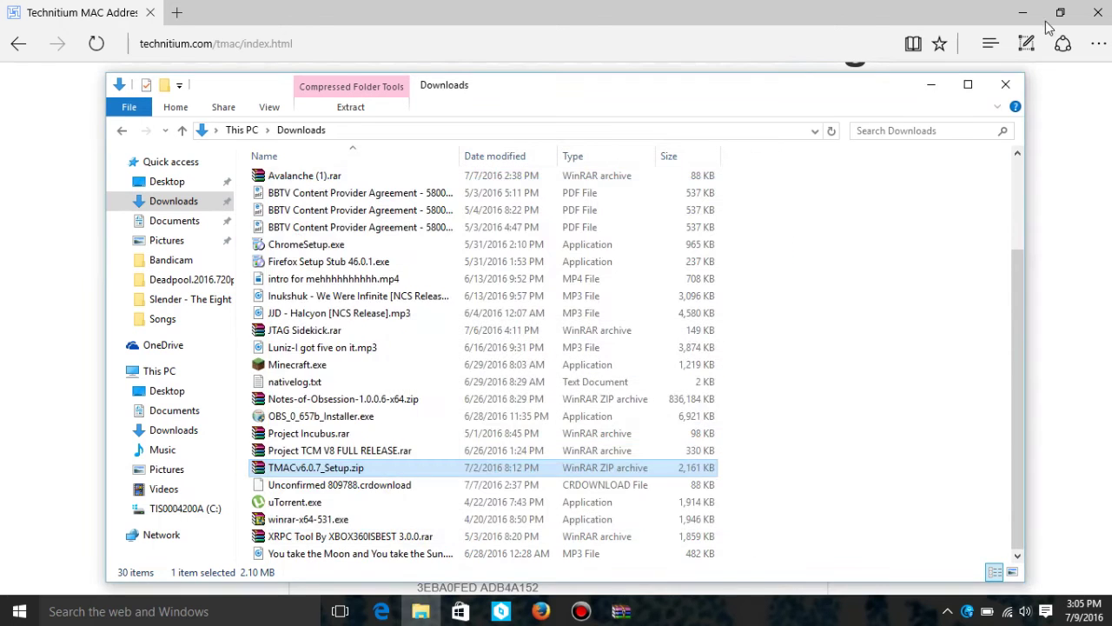
{"action": "left_click", "coordinate": [931, 84]}
{"action": "left_click", "coordinate": [1018, 13]}
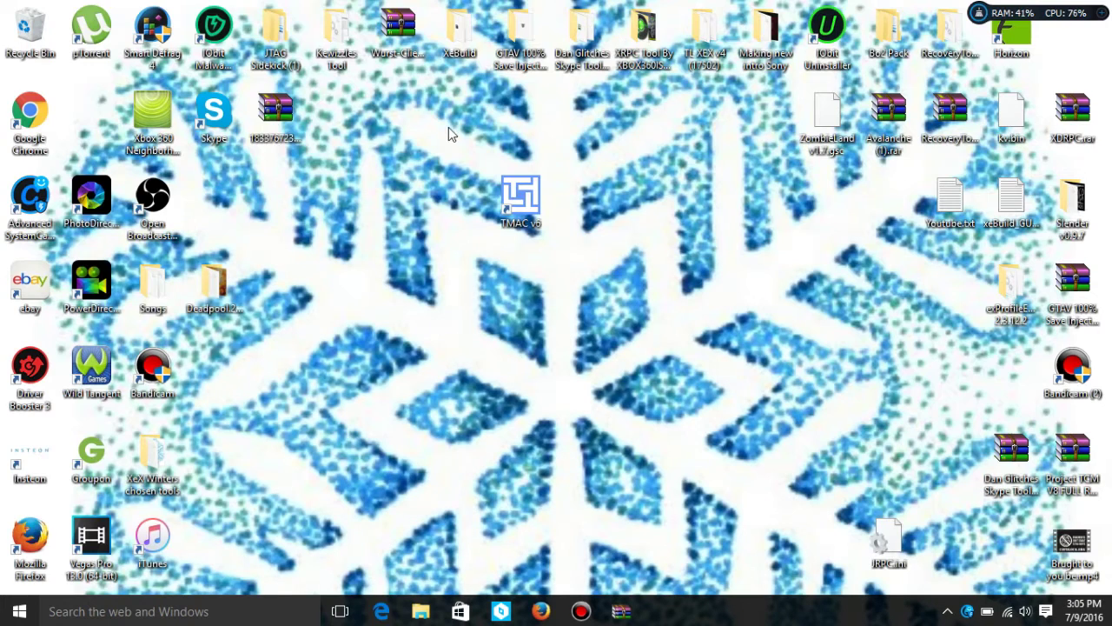
Search Windows for 'network', open Network and Sharing Center, and go to the adapter list
{"action": "left_click", "coordinate": [643, 362]}
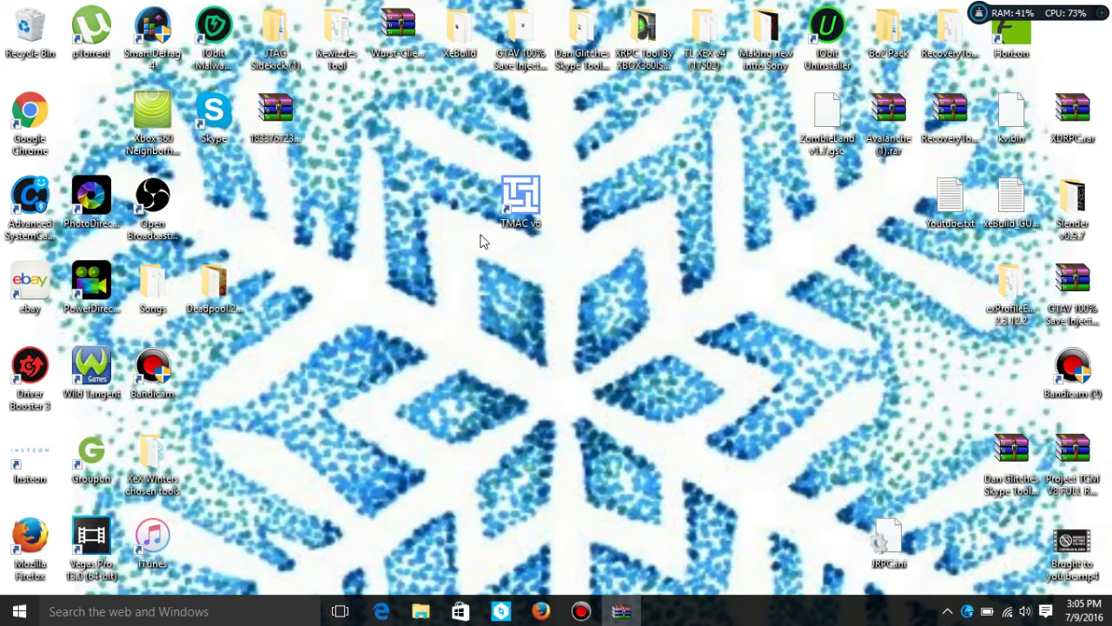
{"action": "left_click_drag", "start_coordinate": [374, 145], "coordinate": [594, 299]}
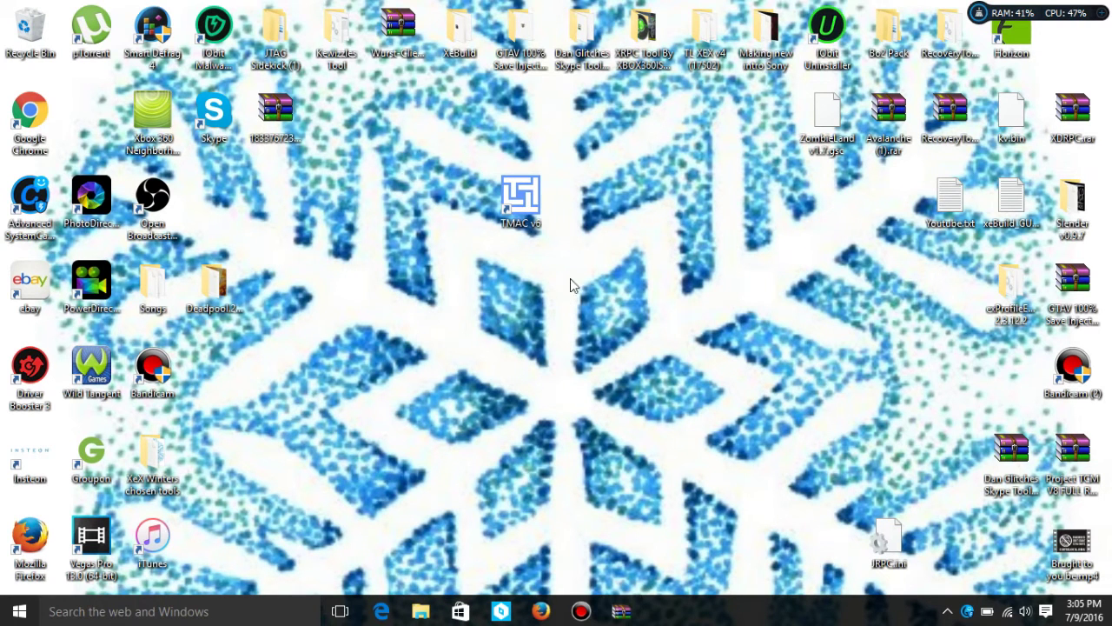
{"action": "left_click", "coordinate": [571, 264]}
{"action": "left_click", "coordinate": [152, 611]}
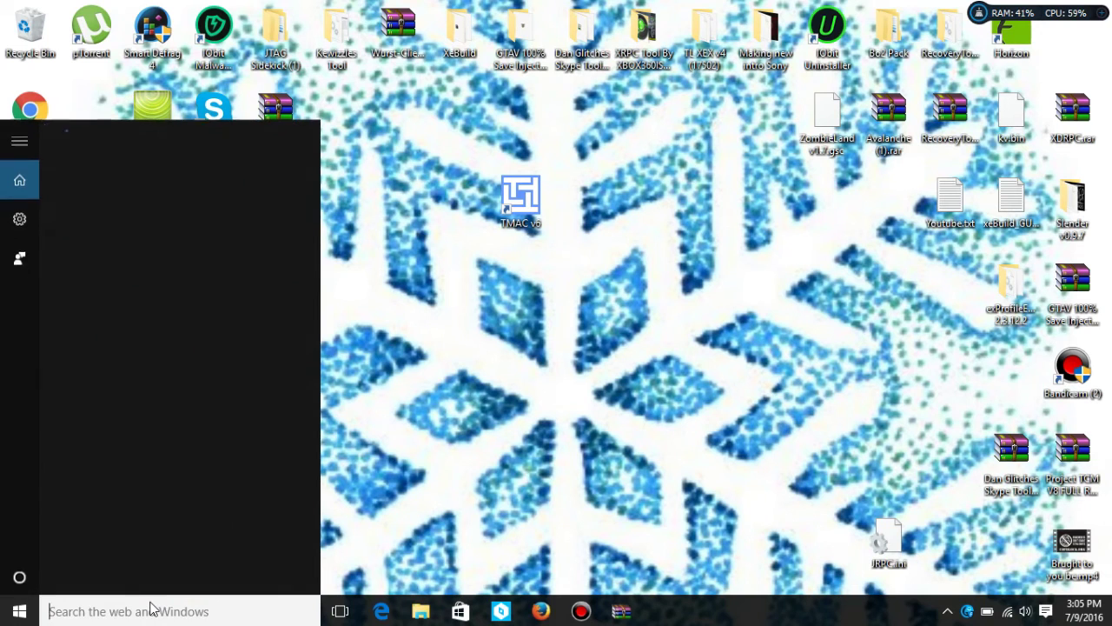
{"action": "type", "text": "ne"}
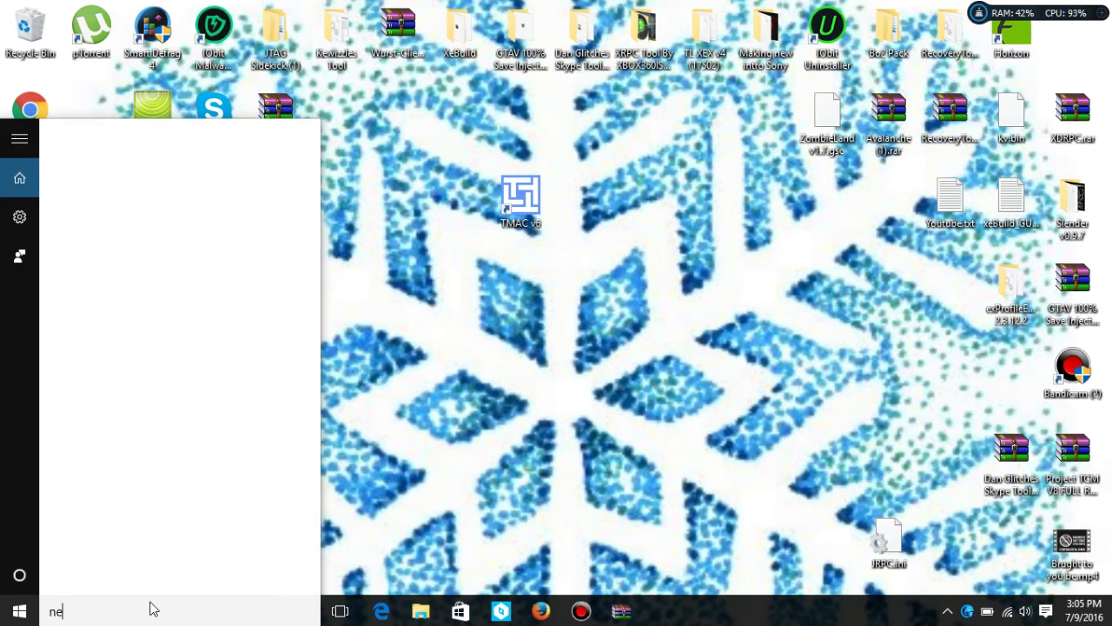
{"action": "type", "text": "twork"}
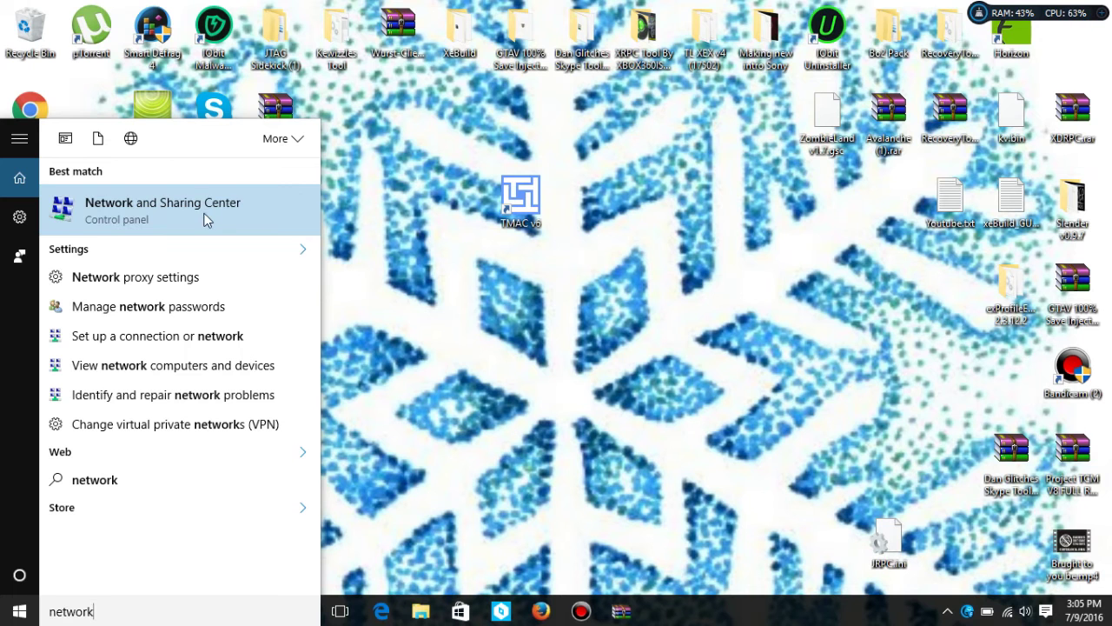
{"action": "left_click", "coordinate": [207, 217]}
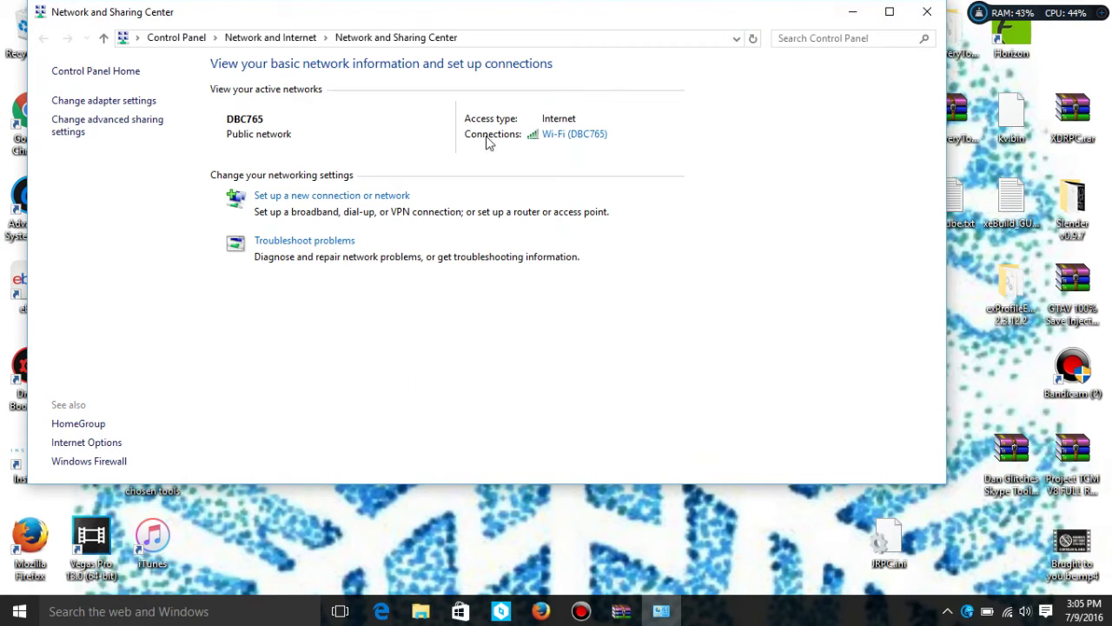
{"action": "left_click", "coordinate": [126, 101]}
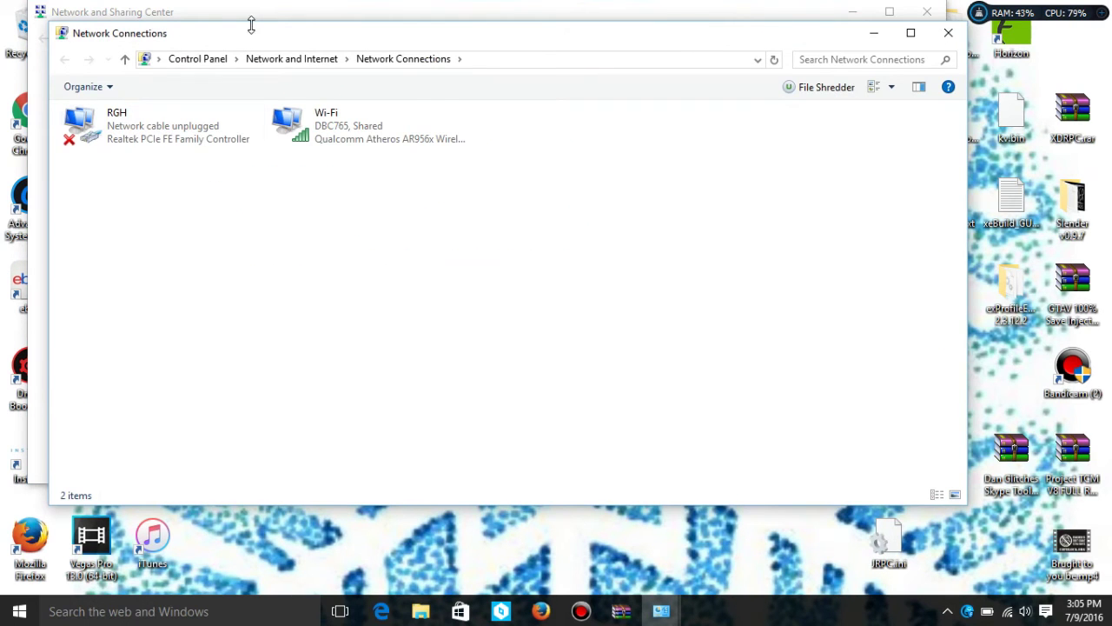
Maximize Network Connections and bring up the RGH adapter's context menu
{"action": "left_click_drag", "start_coordinate": [261, 38], "coordinate": [272, 7]}
{"action": "left_click", "coordinate": [293, 87]}
{"action": "left_click", "coordinate": [62, 103]}
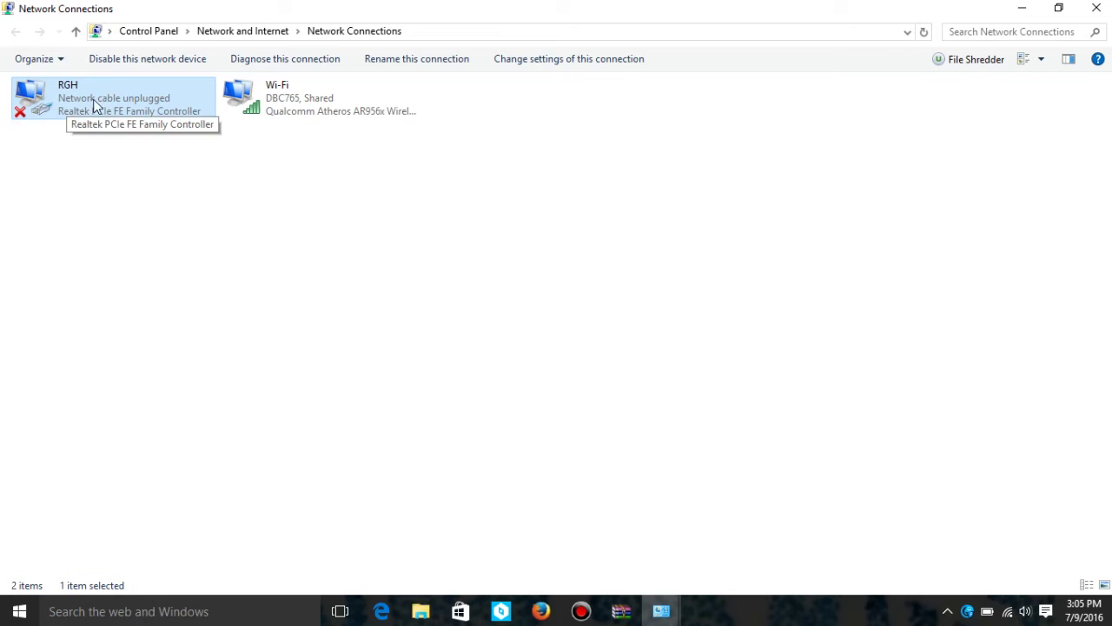
{"action": "left_click", "coordinate": [36, 152]}
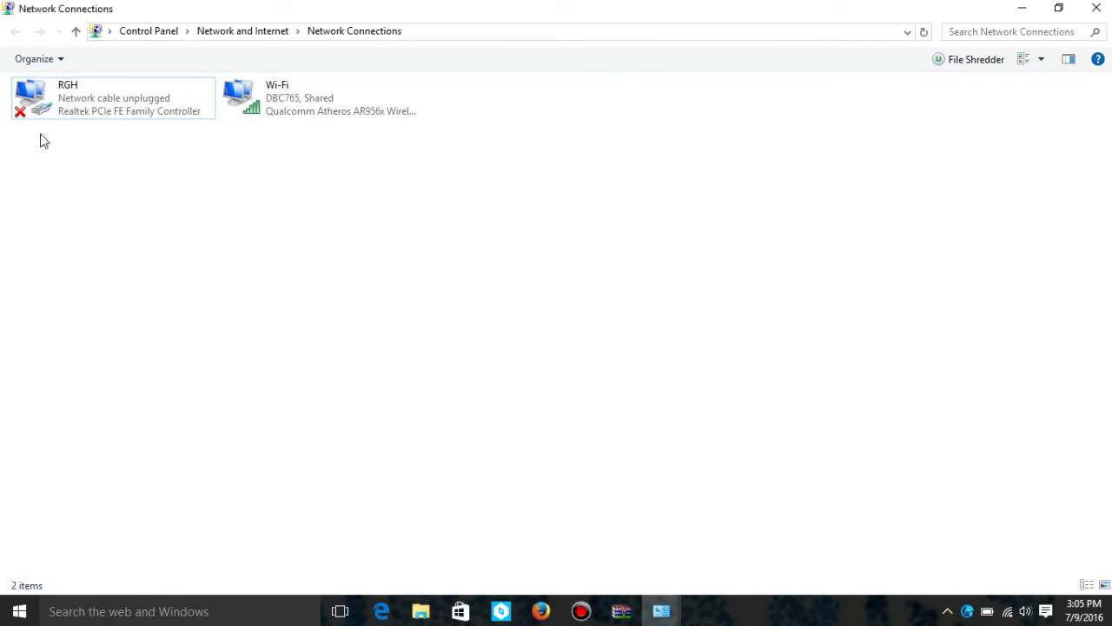
{"action": "right_click", "coordinate": [50, 114]}
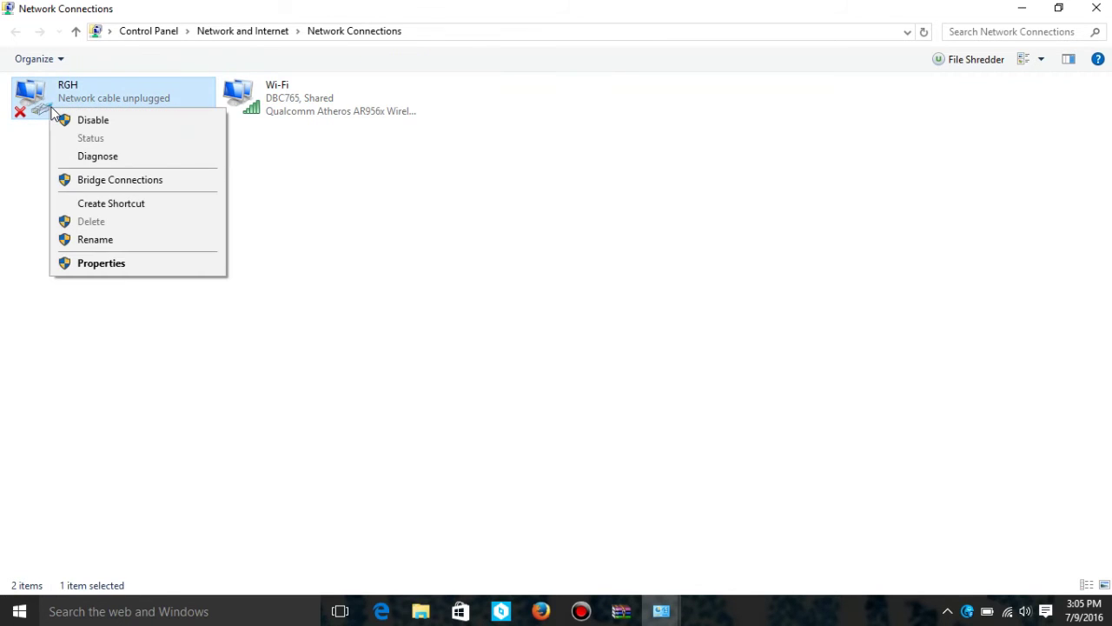
{"action": "left_click", "coordinate": [97, 263]}
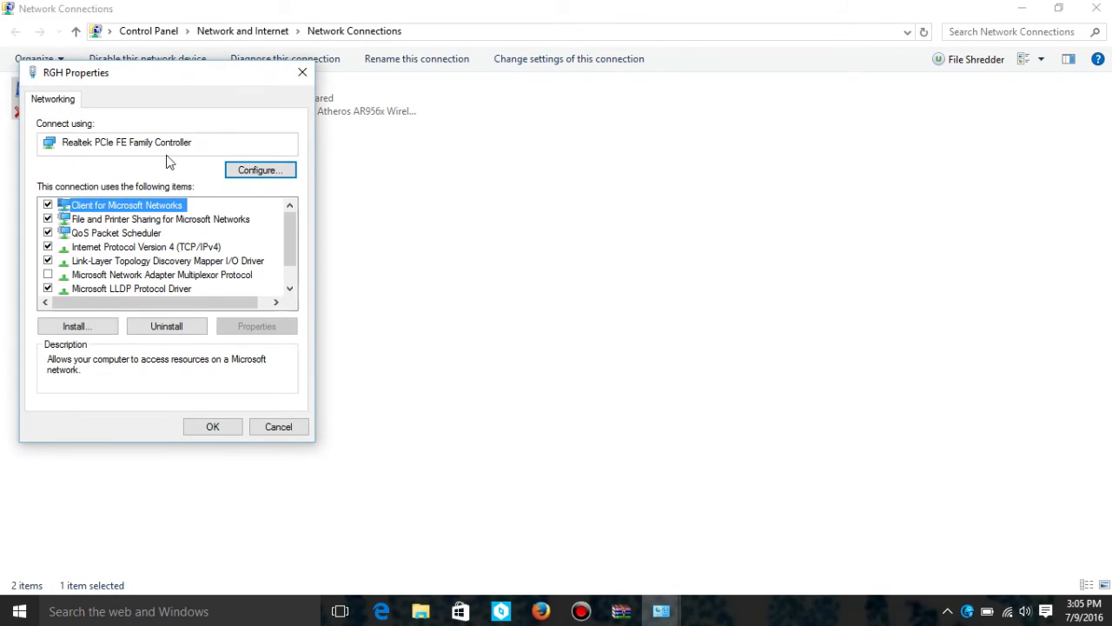
{"action": "left_click_drag", "start_coordinate": [205, 72], "coordinate": [486, 83]}
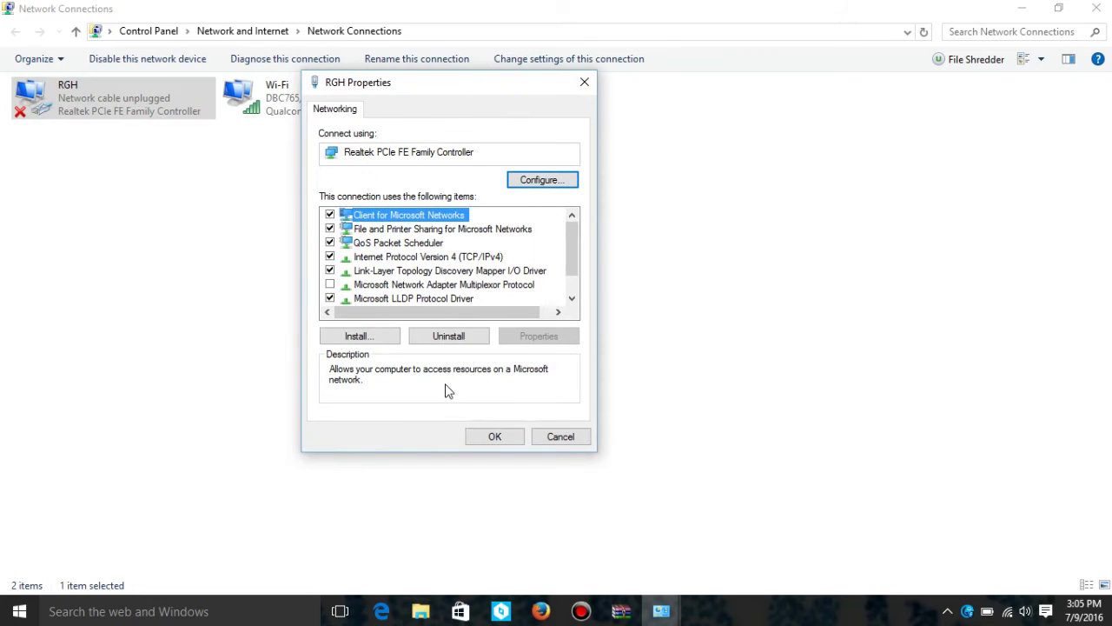
{"action": "left_click", "coordinate": [535, 181]}
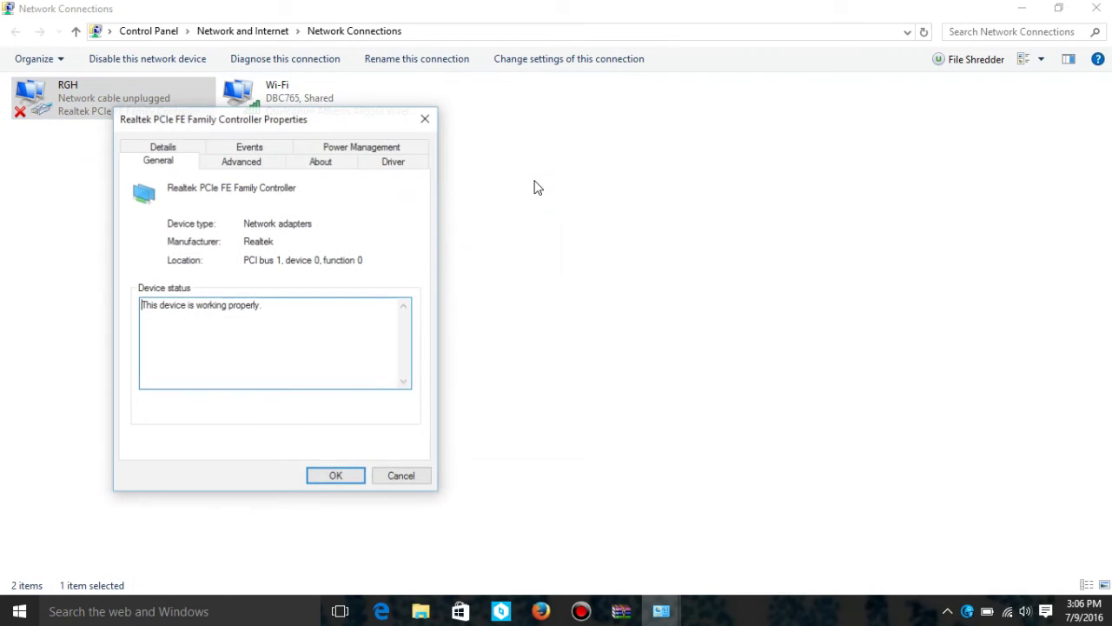
{"action": "left_click", "coordinate": [187, 149]}
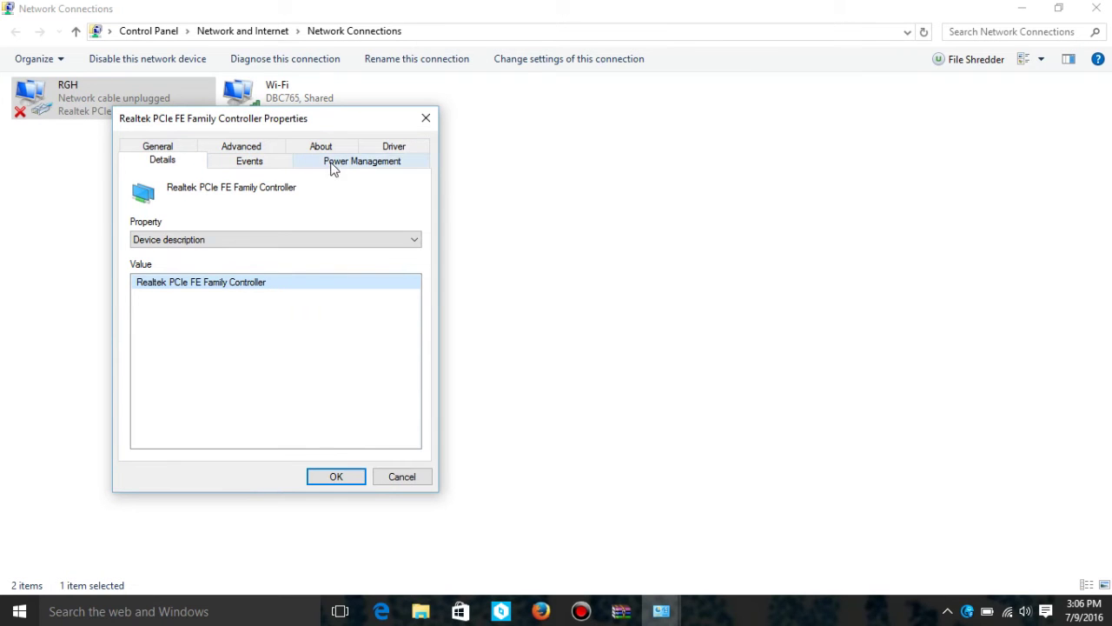
{"action": "left_click", "coordinate": [241, 147]}
{"action": "left_click_drag", "start_coordinate": [258, 116], "coordinate": [539, 87]}
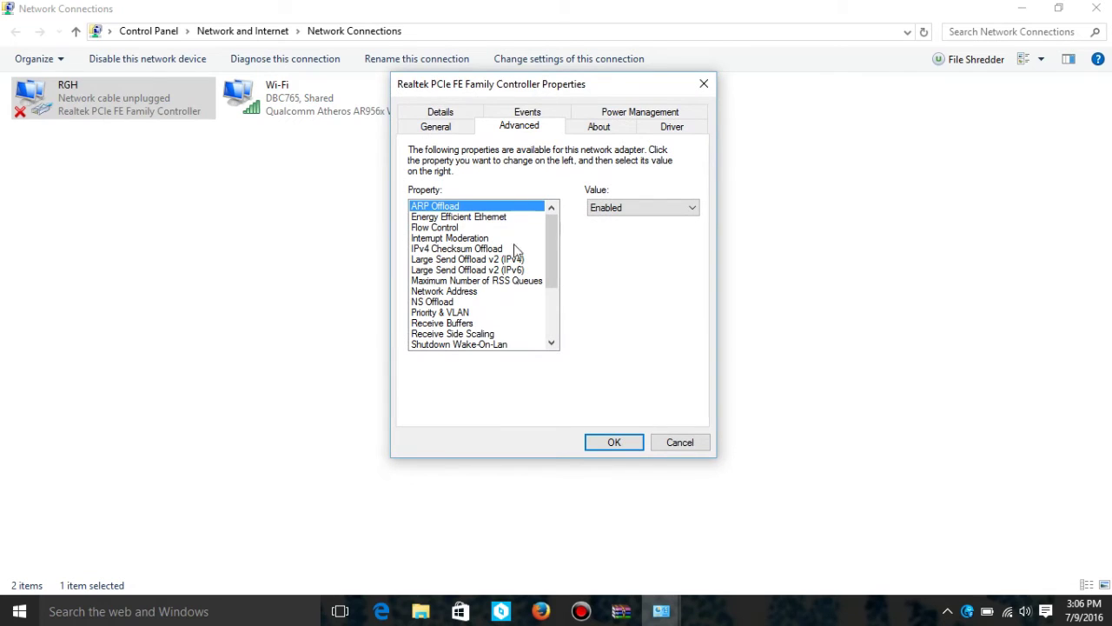
{"action": "left_click", "coordinate": [478, 292]}
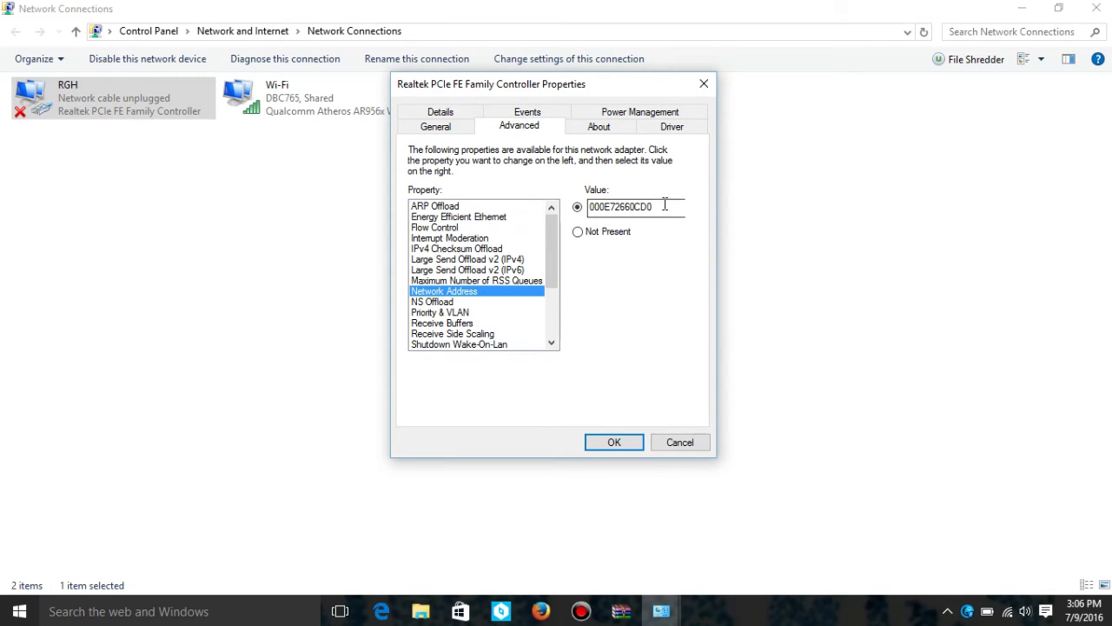
{"action": "left_click", "coordinate": [704, 84]}
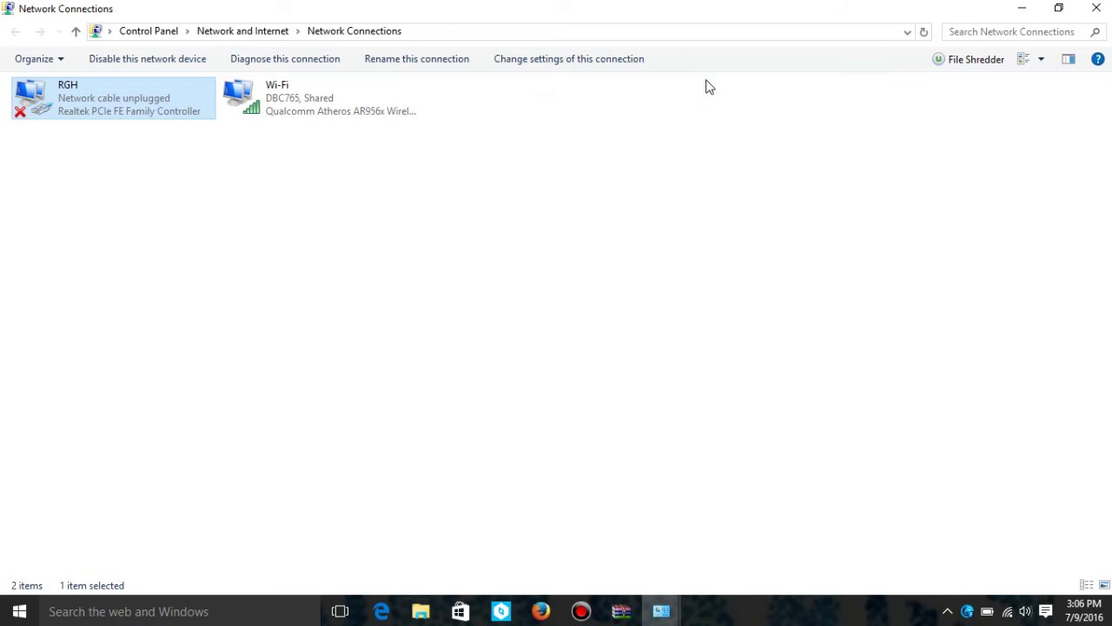
{"action": "left_click", "coordinate": [1023, 17]}
Launch TMAC v6 from its desktop shortcut and hide the Network Connections window
{"action": "left_click", "coordinate": [852, 18]}
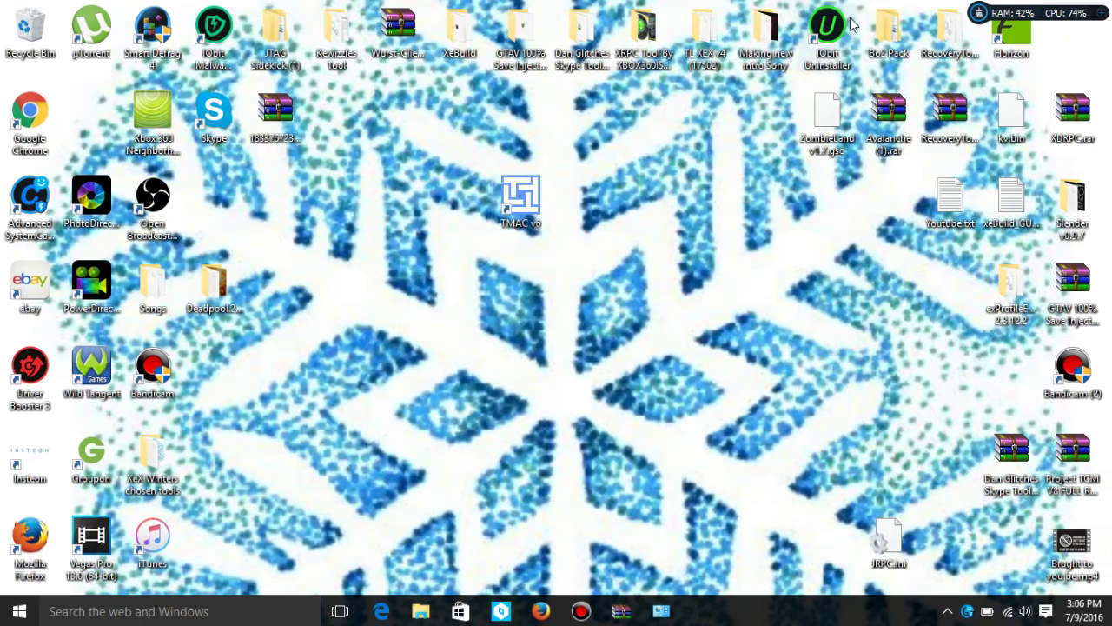
{"action": "left_click", "coordinate": [513, 207]}
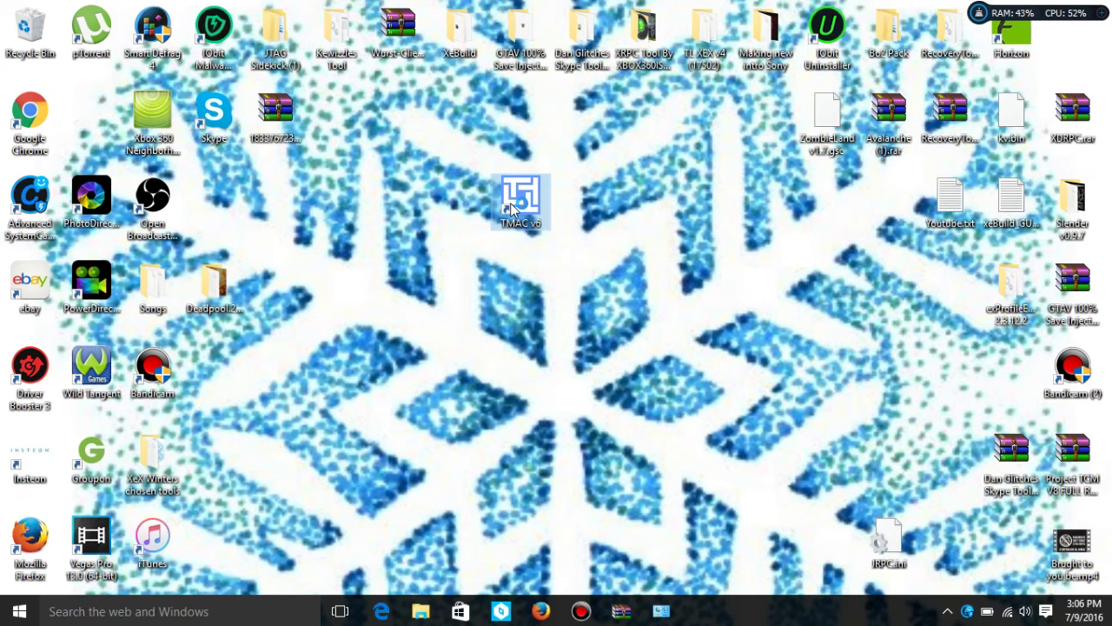
{"action": "double_click", "coordinate": [513, 207]}
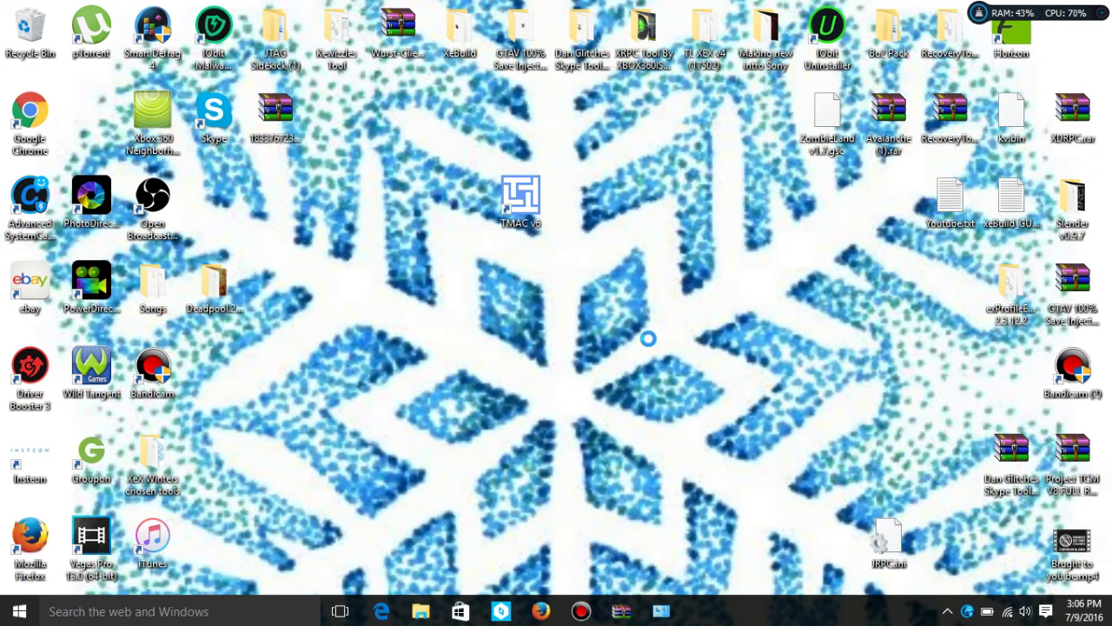
{"action": "mouse_move", "coordinate": [665, 608]}
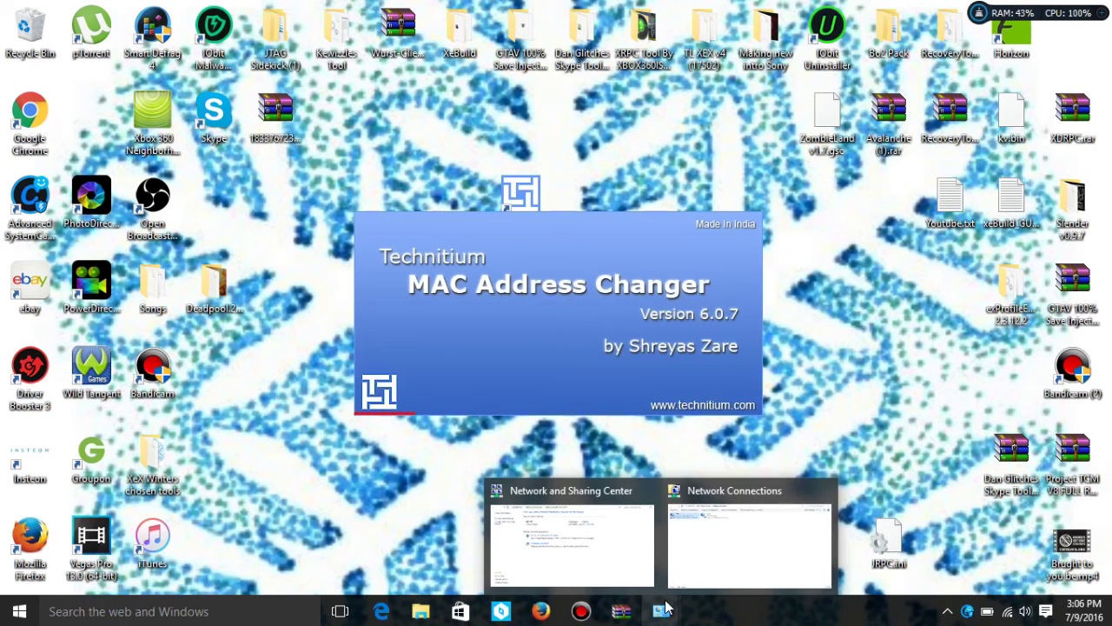
{"action": "left_click", "coordinate": [704, 537]}
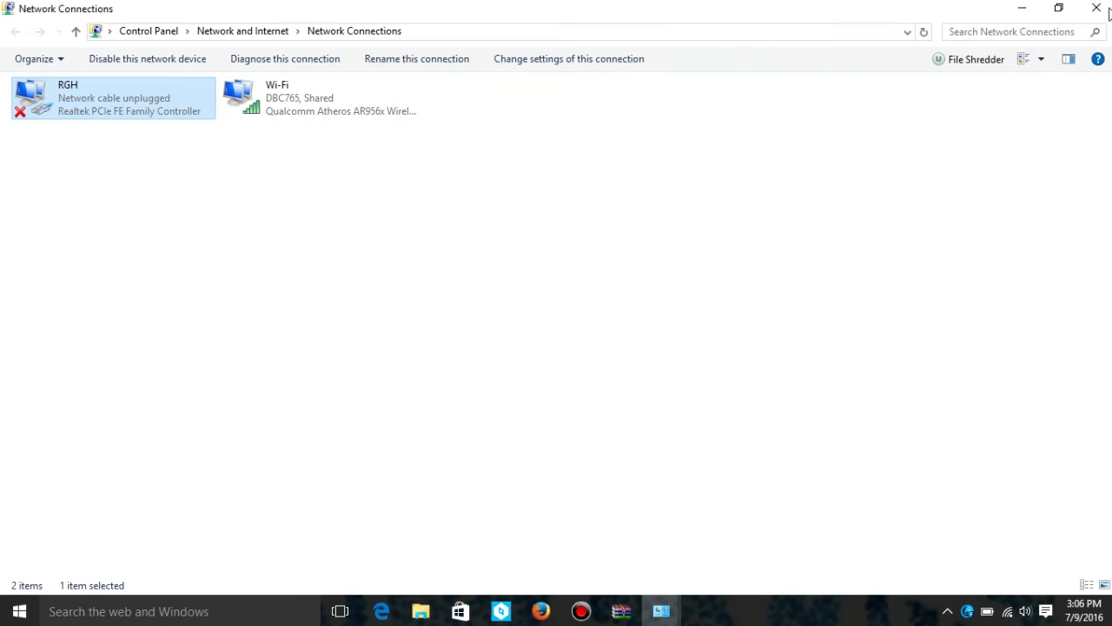
{"action": "left_click", "coordinate": [1022, 8]}
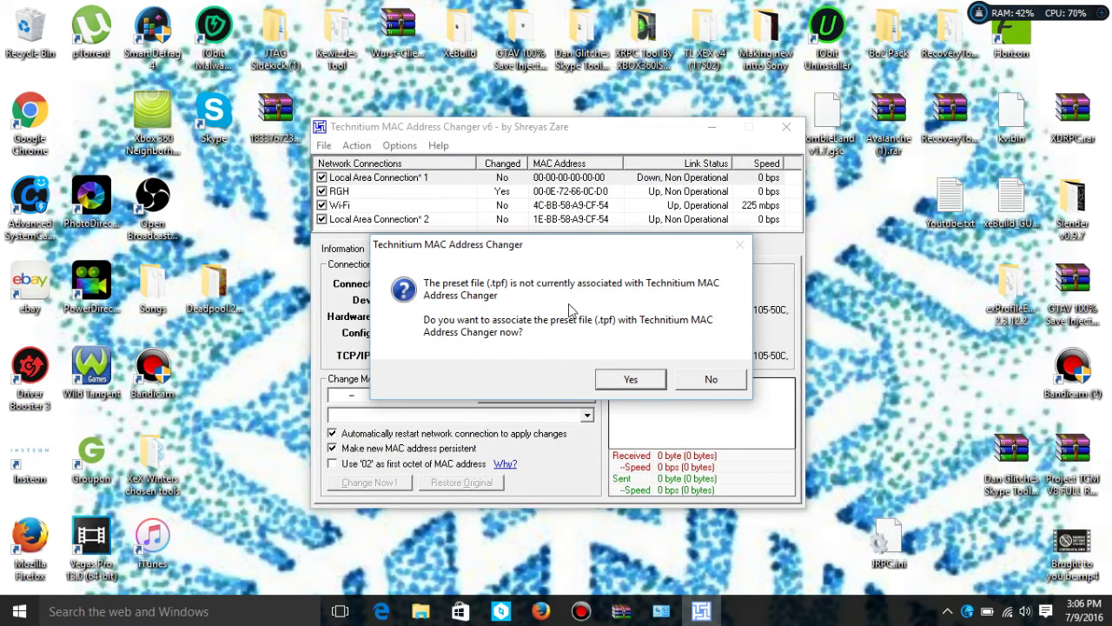
Decline the .tpf file association and review the RGH and Wi-Fi adapter details
{"action": "left_click", "coordinate": [711, 380]}
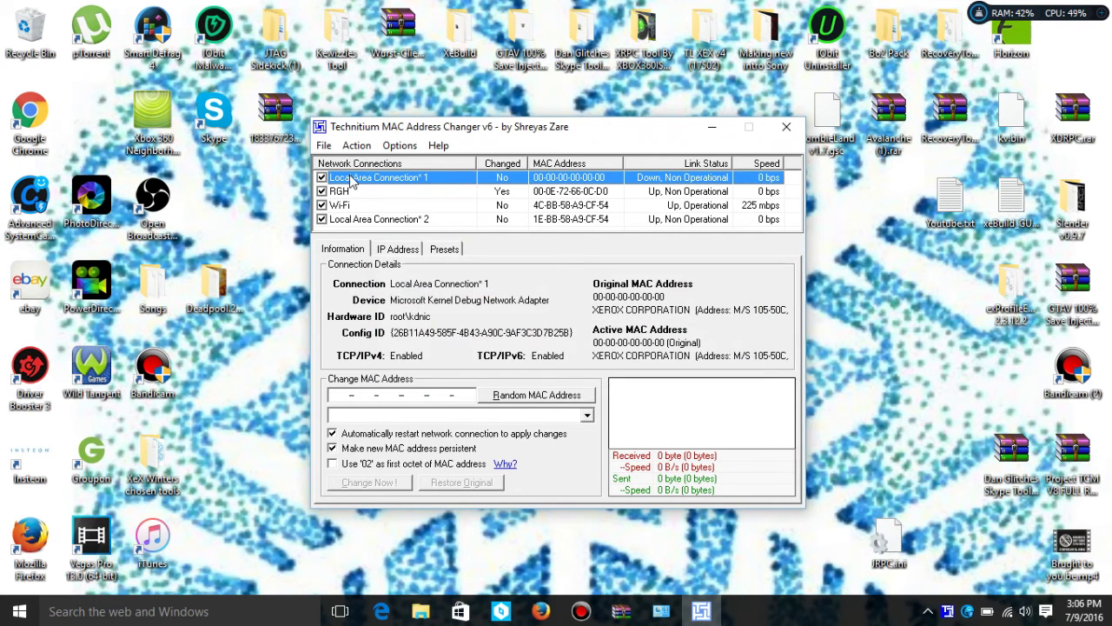
{"action": "left_click_drag", "start_coordinate": [377, 126], "coordinate": [381, 97]}
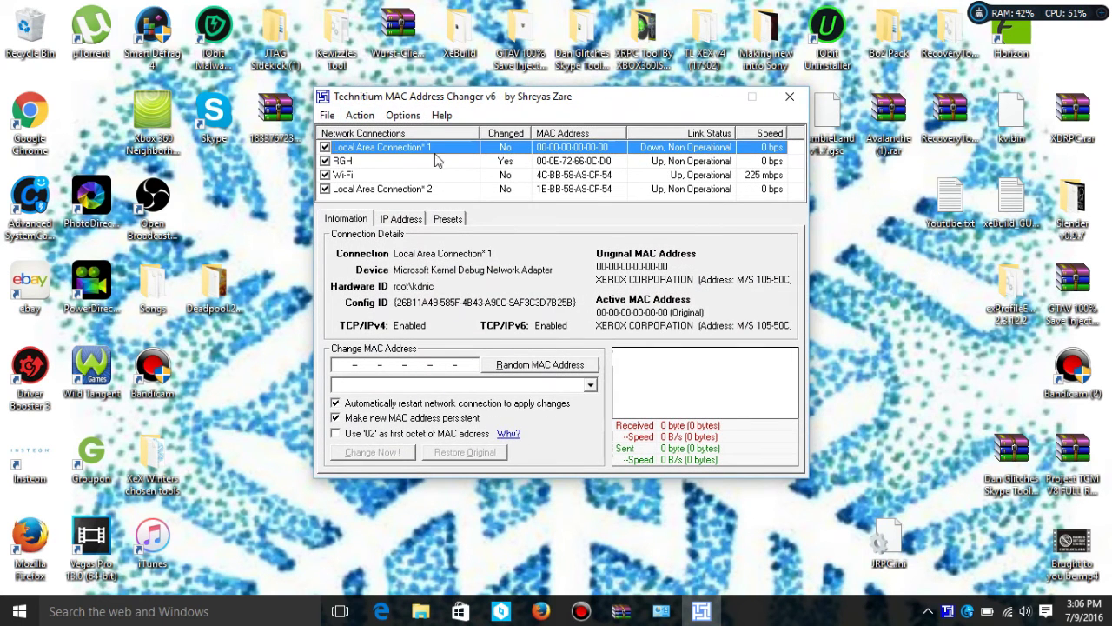
{"action": "left_click", "coordinate": [356, 161]}
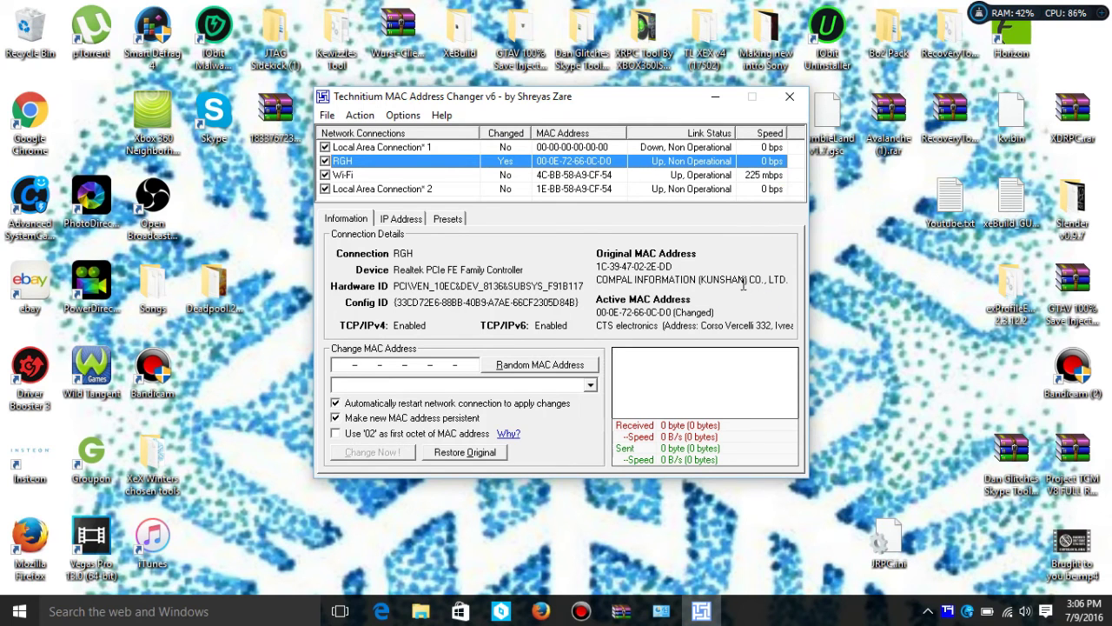
{"action": "left_click", "coordinate": [420, 178]}
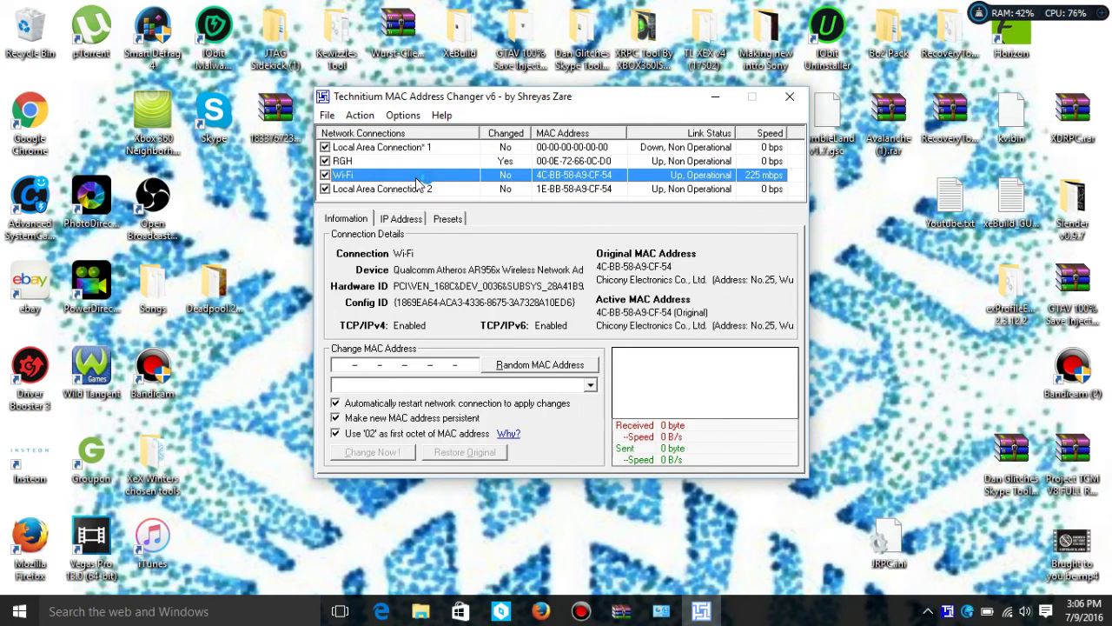
{"action": "left_click", "coordinate": [663, 161]}
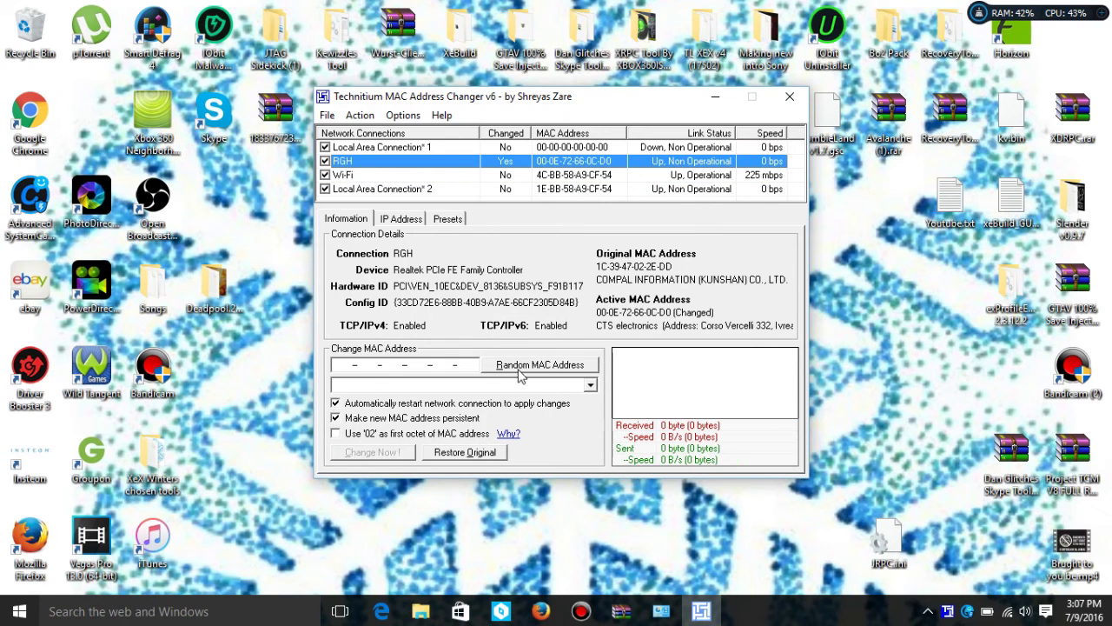
Apply the random MAC 00-40-EB-77-5B-D6 to RGH, acknowledge success, and close the changer
{"action": "left_click", "coordinate": [521, 369]}
{"action": "left_click", "coordinate": [520, 371]}
{"action": "left_click", "coordinate": [521, 370]}
{"action": "left_click", "coordinate": [522, 369]}
{"action": "left_click", "coordinate": [524, 369]}
{"action": "left_click", "coordinate": [380, 454]}
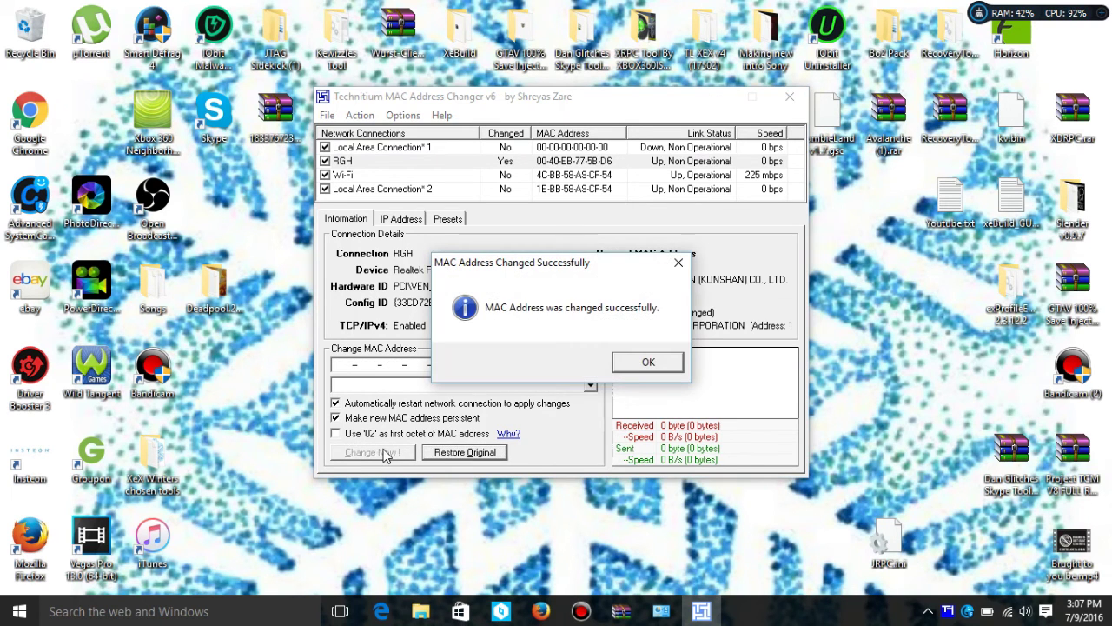
{"action": "left_click", "coordinate": [647, 363]}
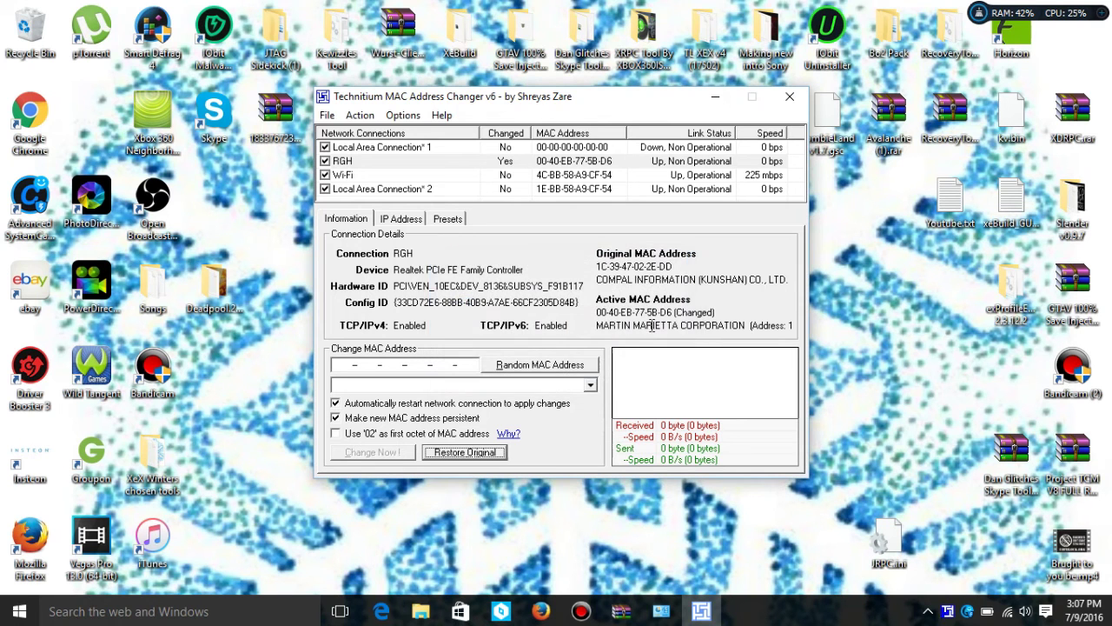
{"action": "left_click", "coordinate": [790, 96]}
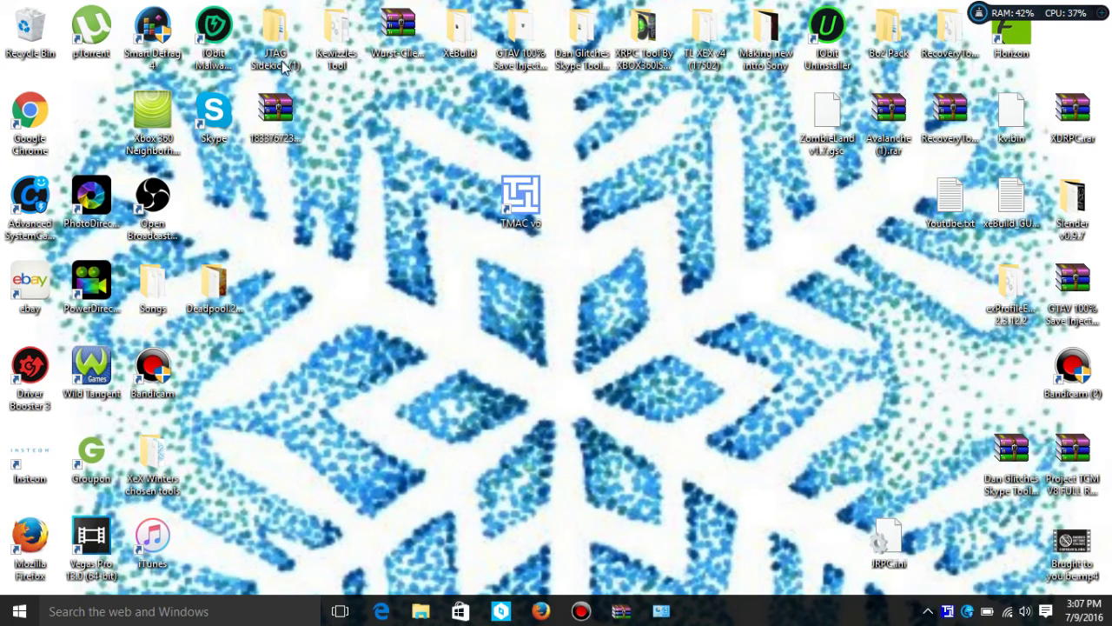
Refresh the desktop, drag the TMAC v6 shortcut right, and restore Network and Sharing Center
{"action": "mouse_move", "coordinate": [154, 120]}
{"action": "left_mouse_down"}
{"action": "mouse_move", "coordinate": [566, 323]}
{"action": "mouse_move", "coordinate": [608, 280]}
{"action": "mouse_move", "coordinate": [183, 170]}
{"action": "mouse_move", "coordinate": [163, 120]}
{"action": "left_mouse_up"}
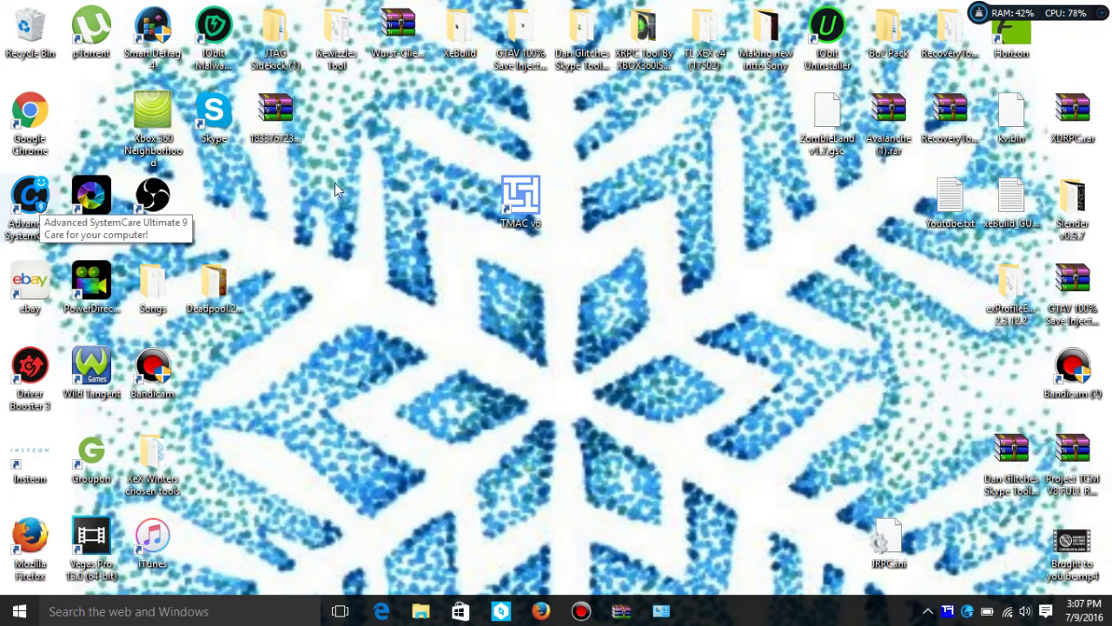
{"action": "left_click_drag", "start_coordinate": [447, 137], "coordinate": [728, 328]}
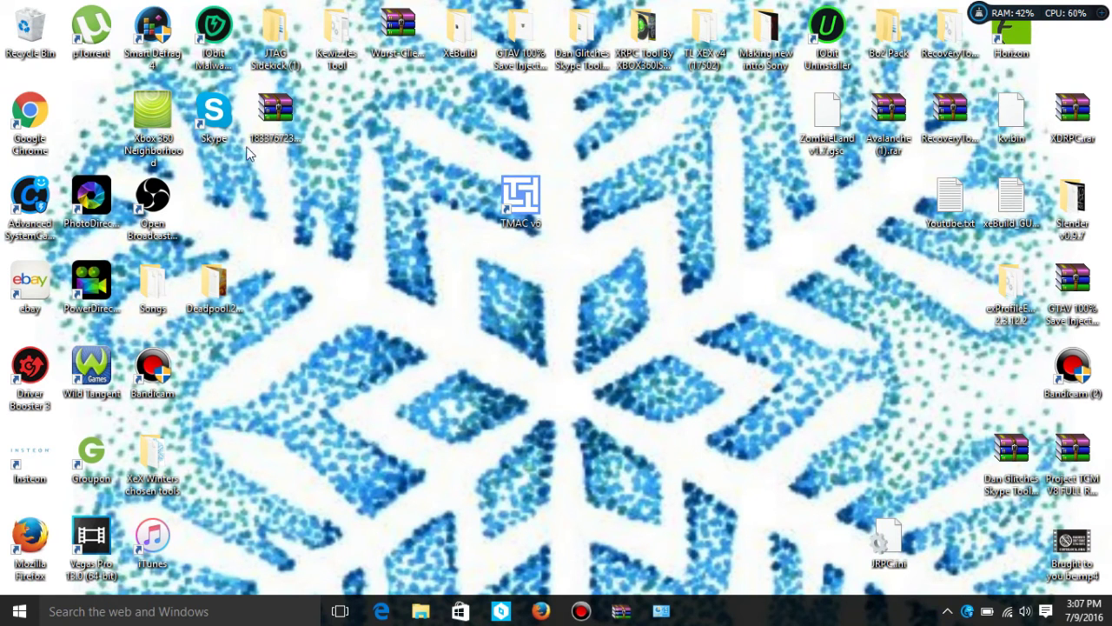
{"action": "left_click_drag", "start_coordinate": [462, 136], "coordinate": [624, 272]}
{"action": "left_click_drag", "start_coordinate": [544, 211], "coordinate": [621, 235]}
{"action": "key", "text": "F5"}
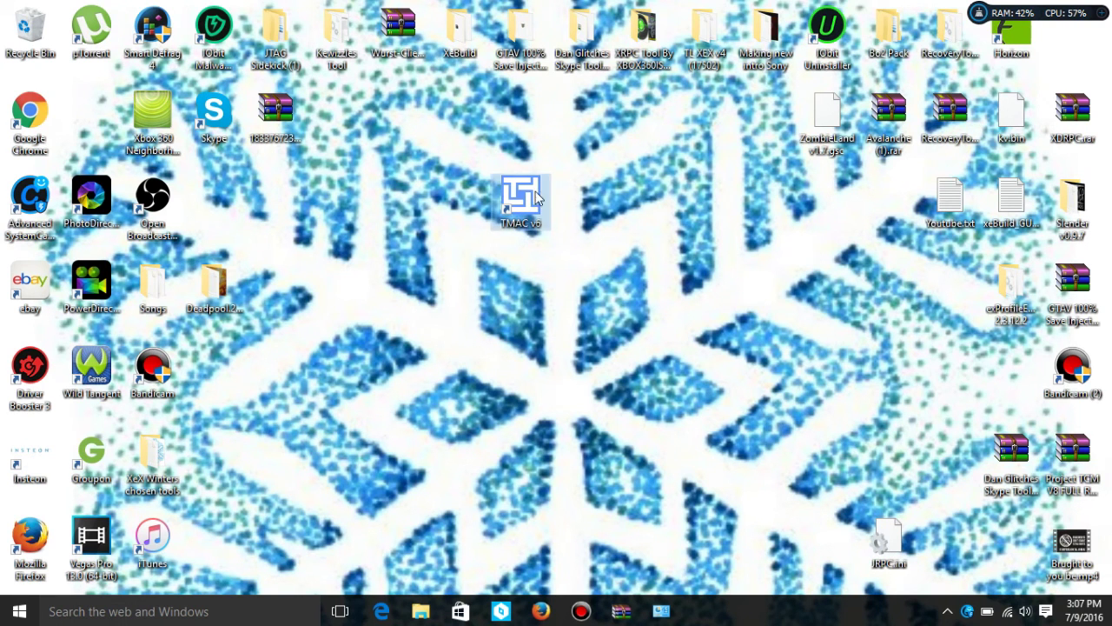
{"action": "left_click_drag", "start_coordinate": [521, 200], "coordinate": [644, 200]}
{"action": "mouse_move", "coordinate": [661, 611]}
{"action": "left_click", "coordinate": [615, 565]}
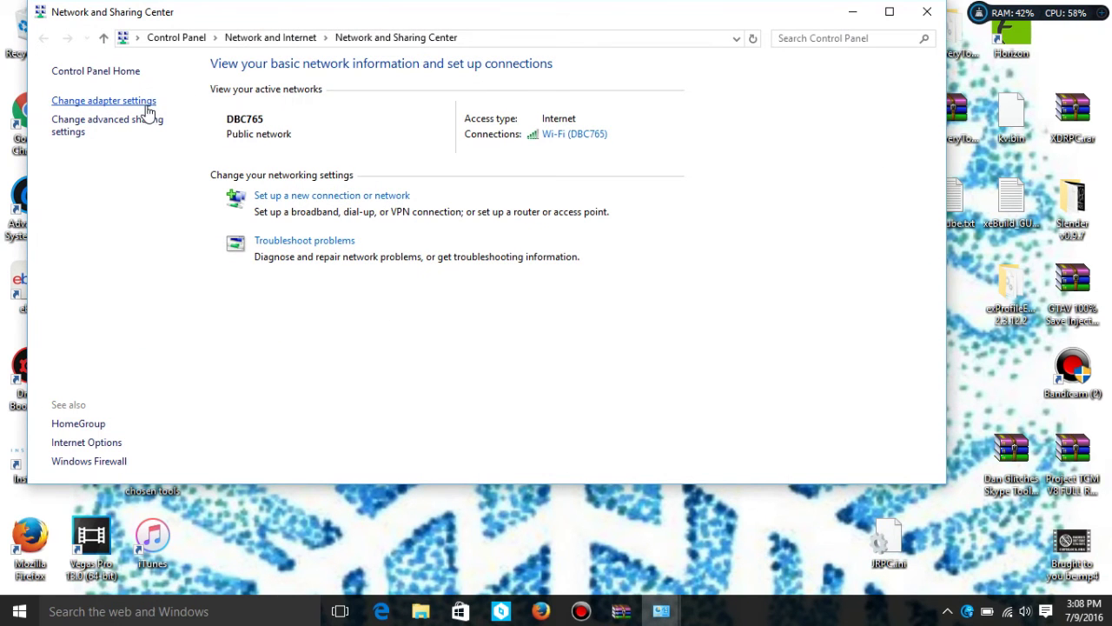
Check that the RGH adapter's Advanced Network Address property reads 0040EB775BD6
{"action": "mouse_move", "coordinate": [662, 611]}
{"action": "left_click", "coordinate": [697, 523]}
{"action": "right_click", "coordinate": [110, 88]}
{"action": "left_click", "coordinate": [170, 244]}
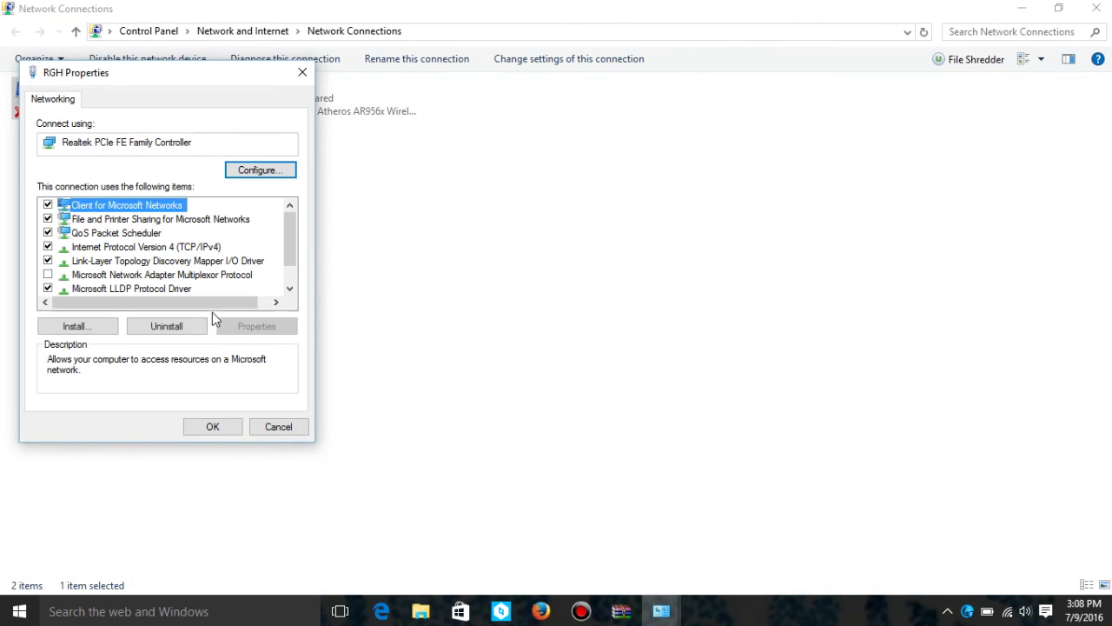
{"action": "left_click", "coordinate": [259, 174]}
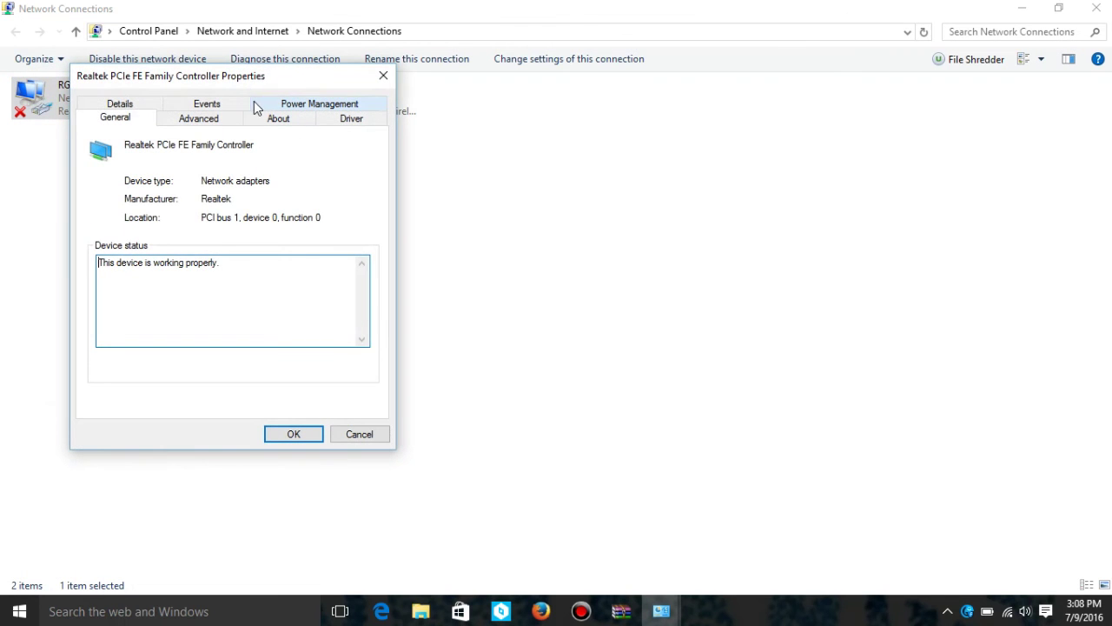
{"action": "left_click", "coordinate": [221, 120]}
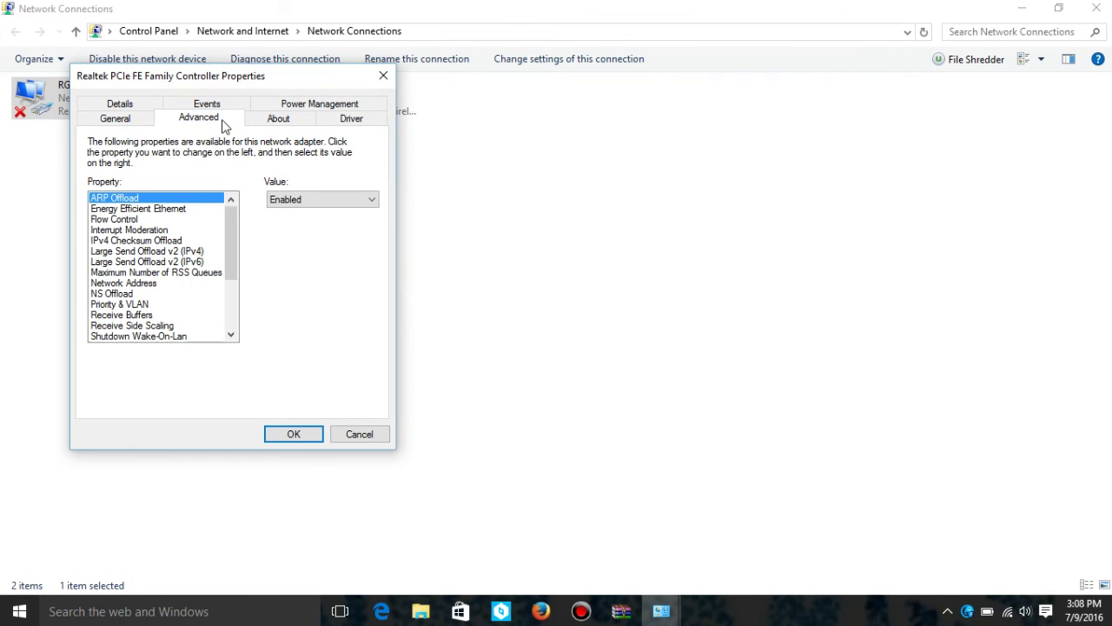
{"action": "left_click", "coordinate": [130, 283]}
{"action": "left_click_drag", "start_coordinate": [339, 199], "coordinate": [278, 199]}
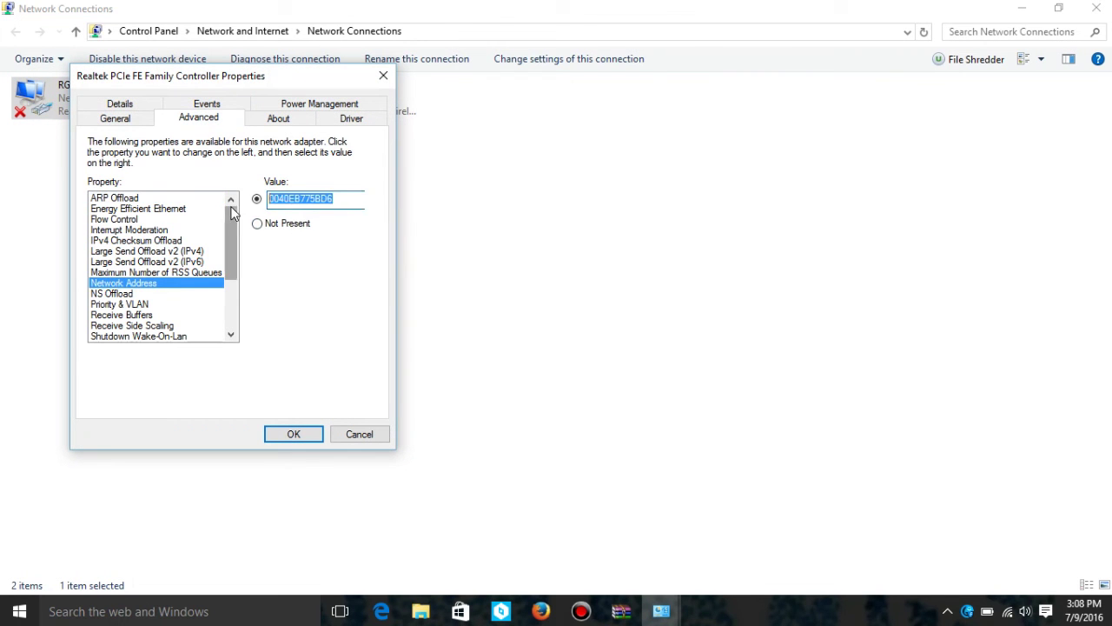
Close the adapter and connection properties, Network Connections, and Network and Sharing Center
{"action": "left_click", "coordinate": [382, 75]}
{"action": "left_click", "coordinate": [419, 217]}
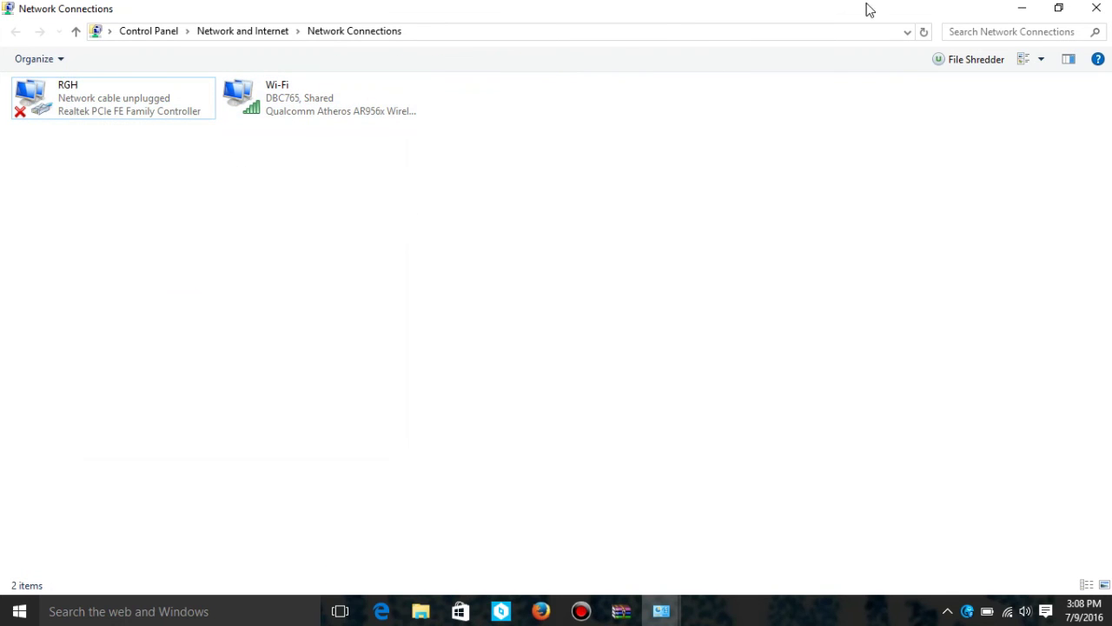
{"action": "left_click", "coordinate": [1022, 8]}
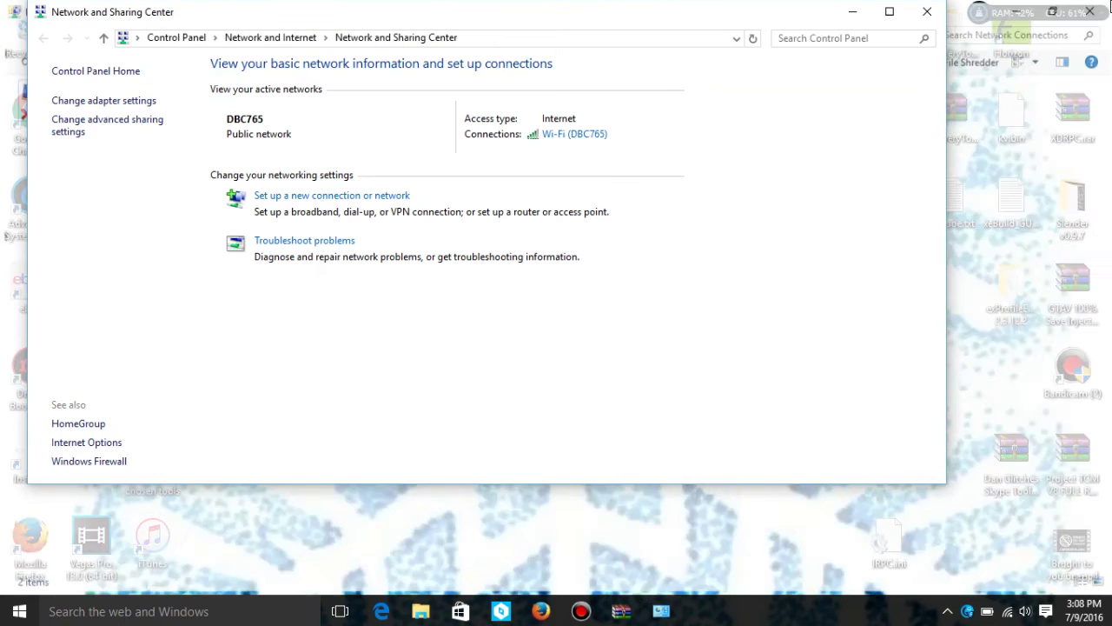
{"action": "left_click", "coordinate": [927, 11]}
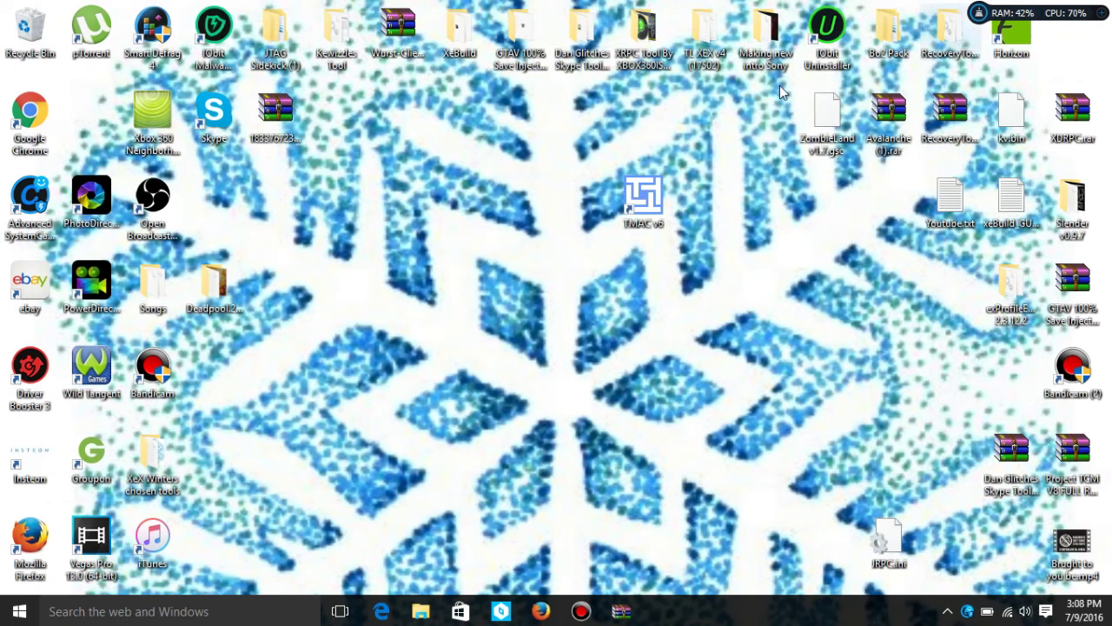